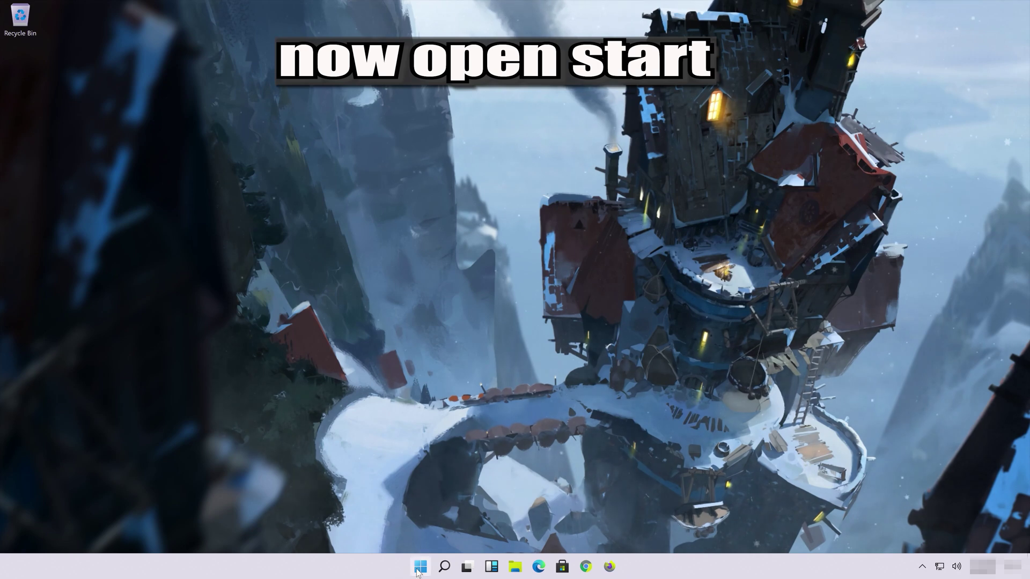
Turn on the On-Screen Keyboard in the Accessibility keyboard settings.
{"action": "left_click", "coordinate": [417, 571]}
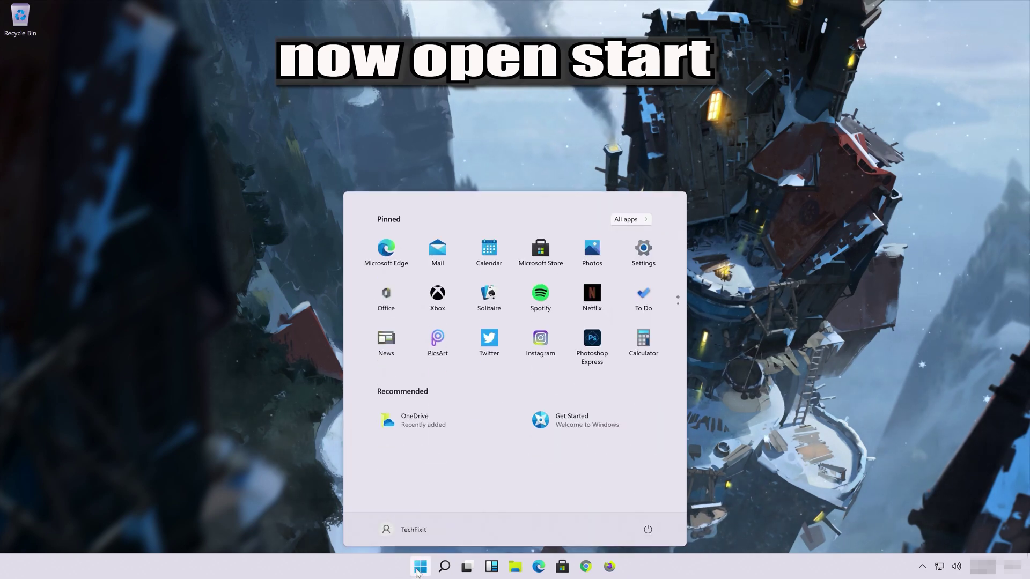
{"action": "left_click", "coordinate": [646, 253]}
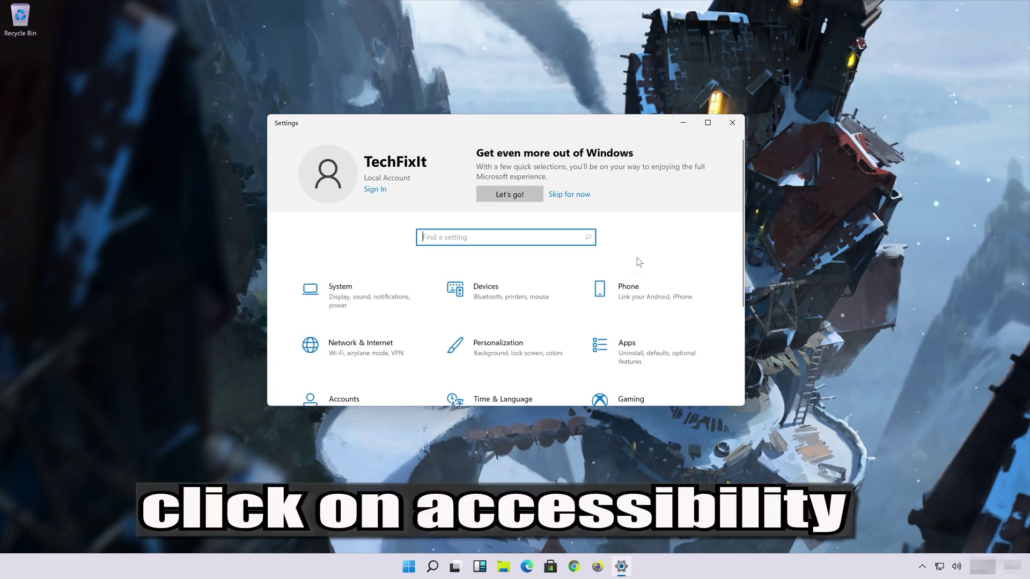
{"action": "scroll", "coordinate": [636, 262], "scroll_direction": "down", "scroll_amount": 3}
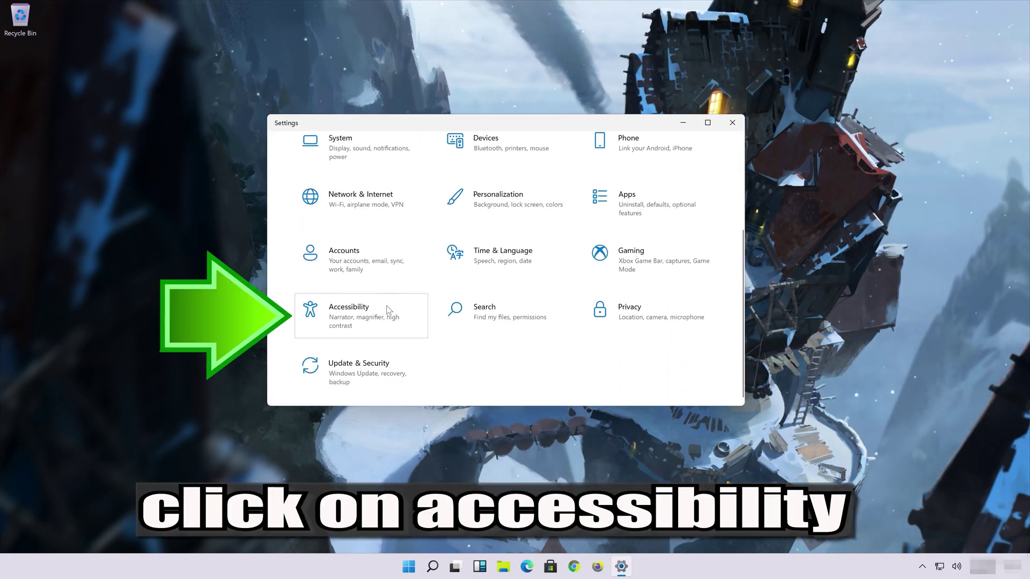
{"action": "left_click", "coordinate": [366, 326]}
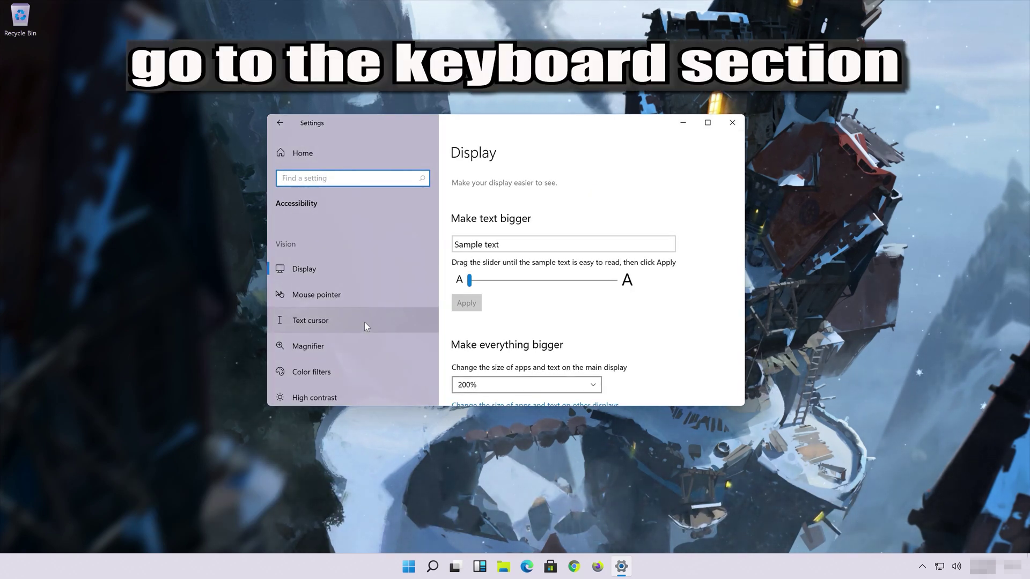
{"action": "scroll", "coordinate": [364, 322], "scroll_direction": "down", "scroll_amount": 5}
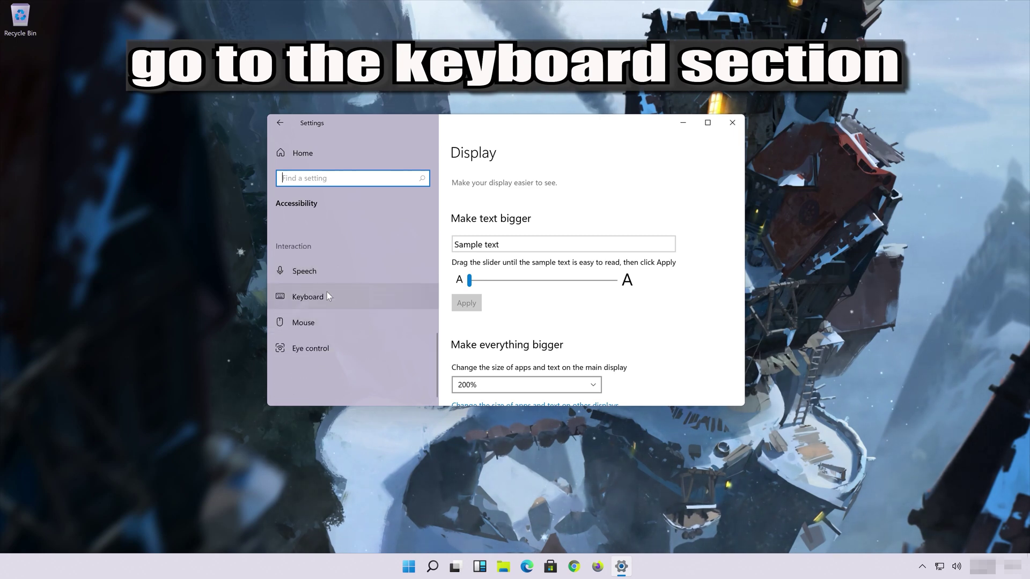
{"action": "left_click", "coordinate": [349, 299]}
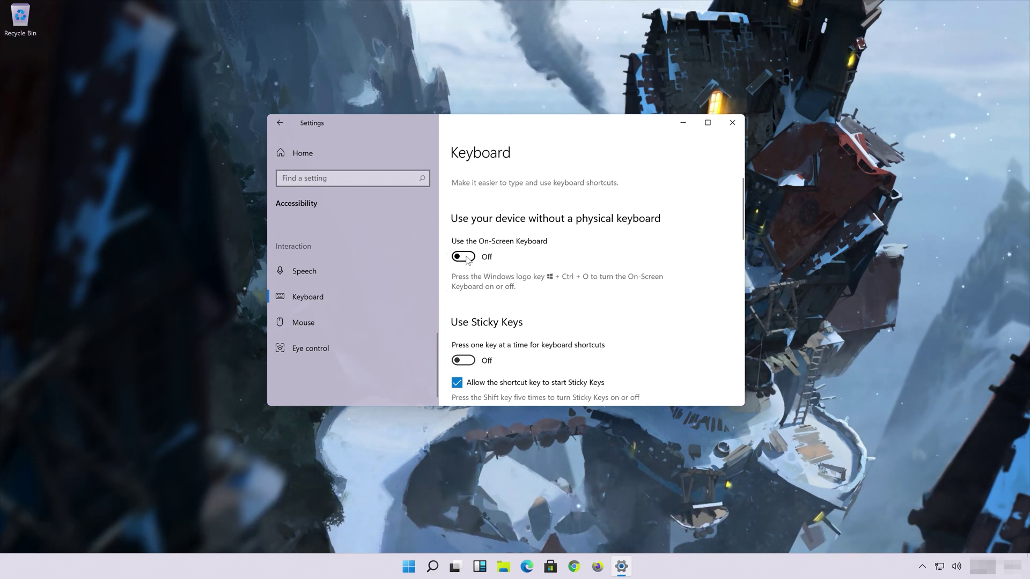
{"action": "left_click", "coordinate": [465, 257]}
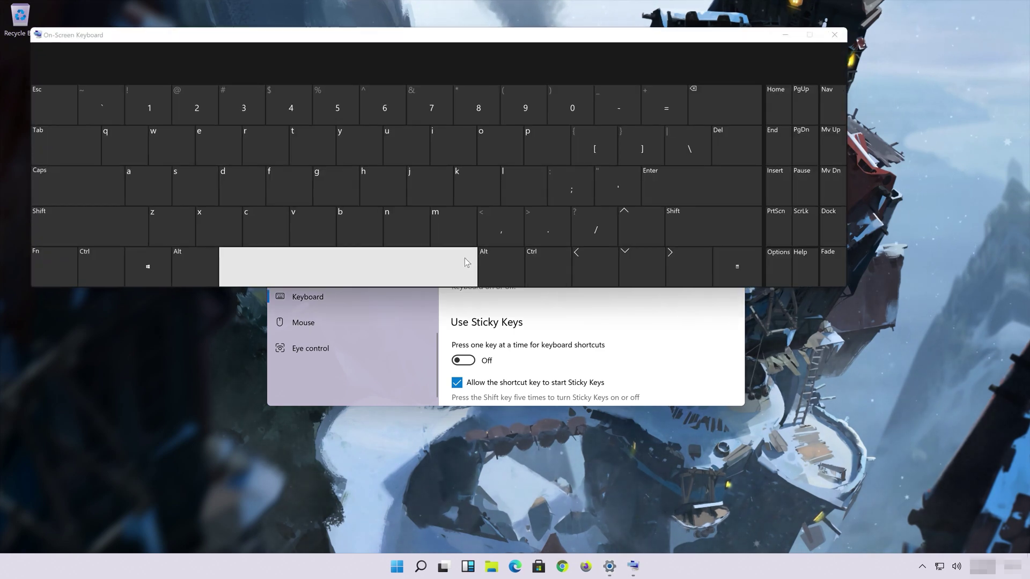
Shrink the On-Screen Keyboard, place it in the lower middle of the desktop, and close Settings.
{"action": "left_click_drag", "start_coordinate": [476, 46], "coordinate": [535, 228]}
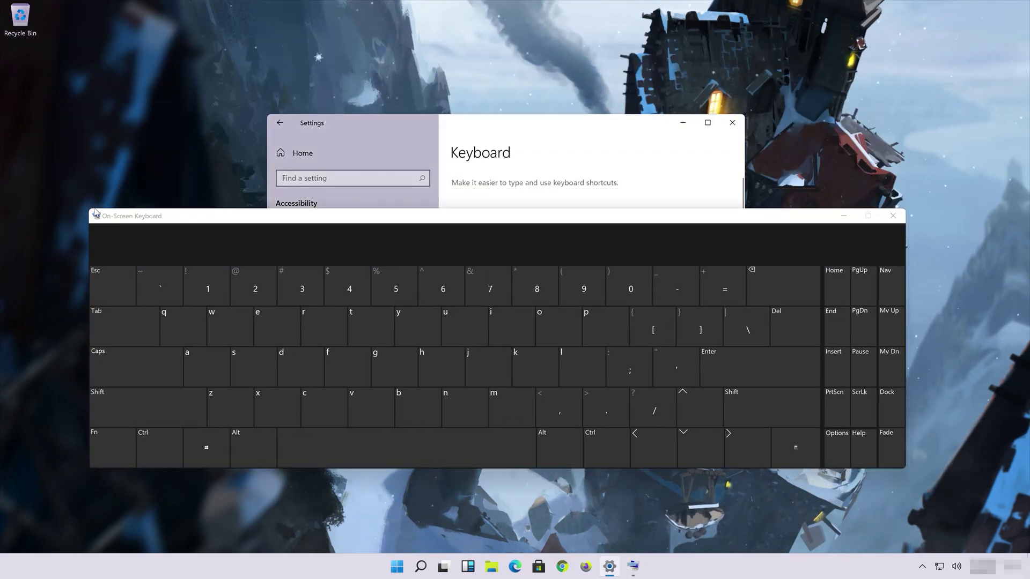
{"action": "left_click_drag", "start_coordinate": [93, 217], "coordinate": [378, 321]}
{"action": "left_click_drag", "start_coordinate": [480, 335], "coordinate": [363, 378]}
{"action": "left_click", "coordinate": [730, 125]}
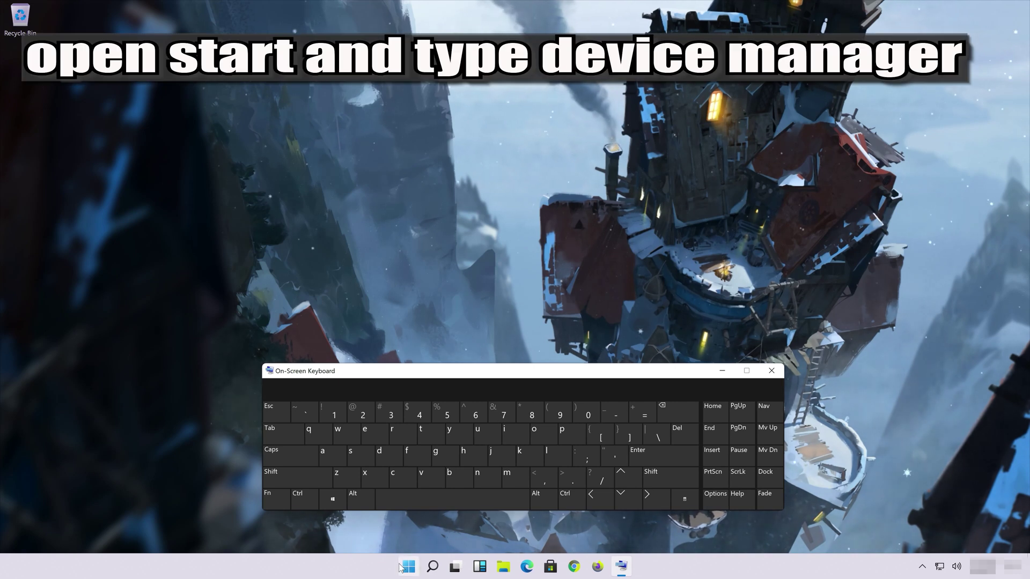
Search Windows for "device manager" using the On-Screen Keyboard and open Device Manager.
{"action": "left_click", "coordinate": [407, 567]}
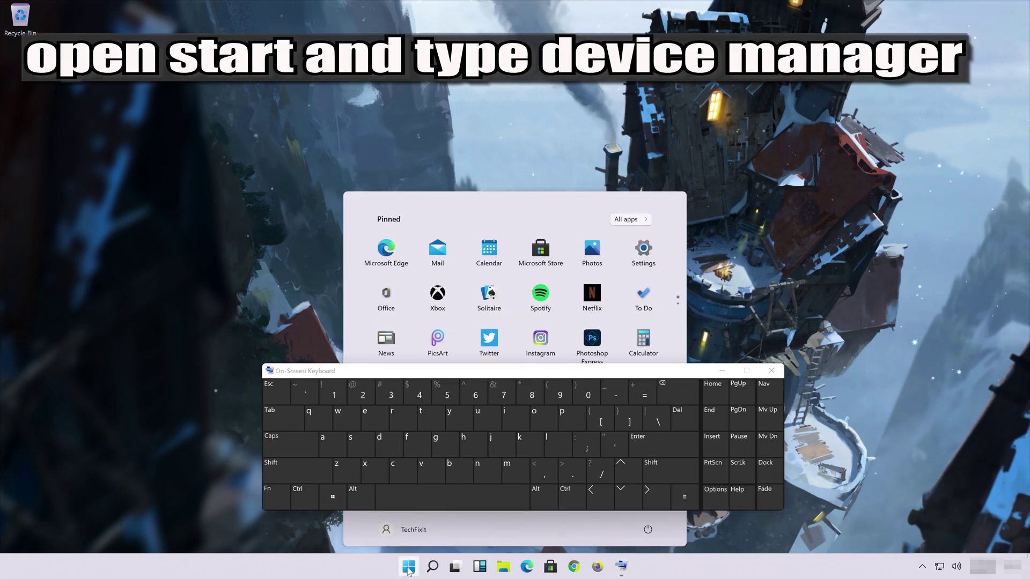
{"action": "left_click", "coordinate": [379, 440]}
{"action": "left_click", "coordinate": [366, 415]}
{"action": "left_click", "coordinate": [430, 477]}
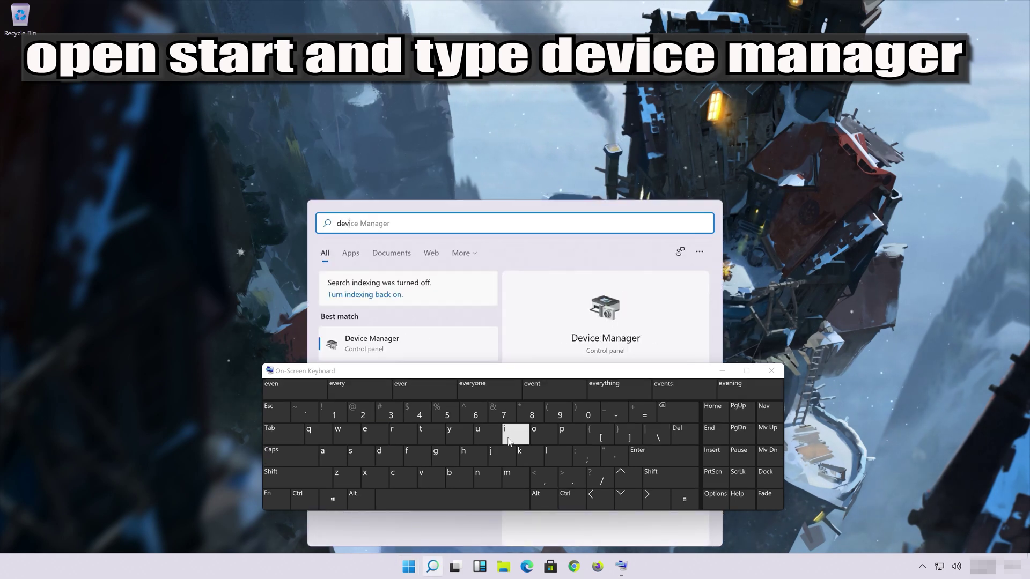
{"action": "left_click", "coordinate": [504, 433]}
{"action": "left_click", "coordinate": [398, 479]}
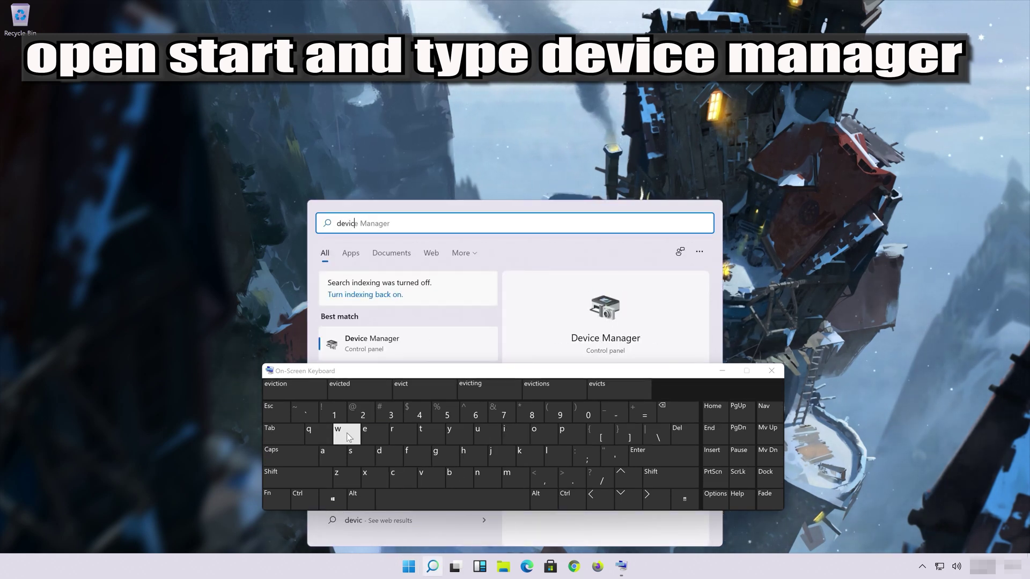
{"action": "left_click", "coordinate": [370, 436]}
{"action": "left_click", "coordinate": [425, 498]}
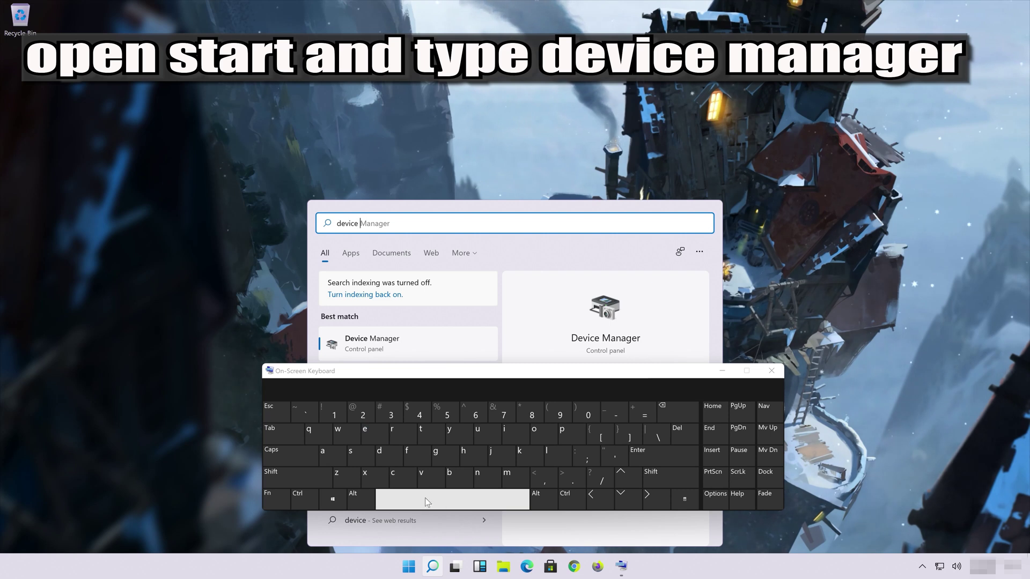
{"action": "left_click", "coordinate": [507, 476]}
{"action": "left_click", "coordinate": [334, 456]}
{"action": "left_click", "coordinate": [461, 478]}
{"action": "left_click", "coordinate": [338, 456]}
{"action": "left_click", "coordinate": [438, 456]}
{"action": "left_click", "coordinate": [371, 434]}
{"action": "left_click", "coordinate": [409, 434]}
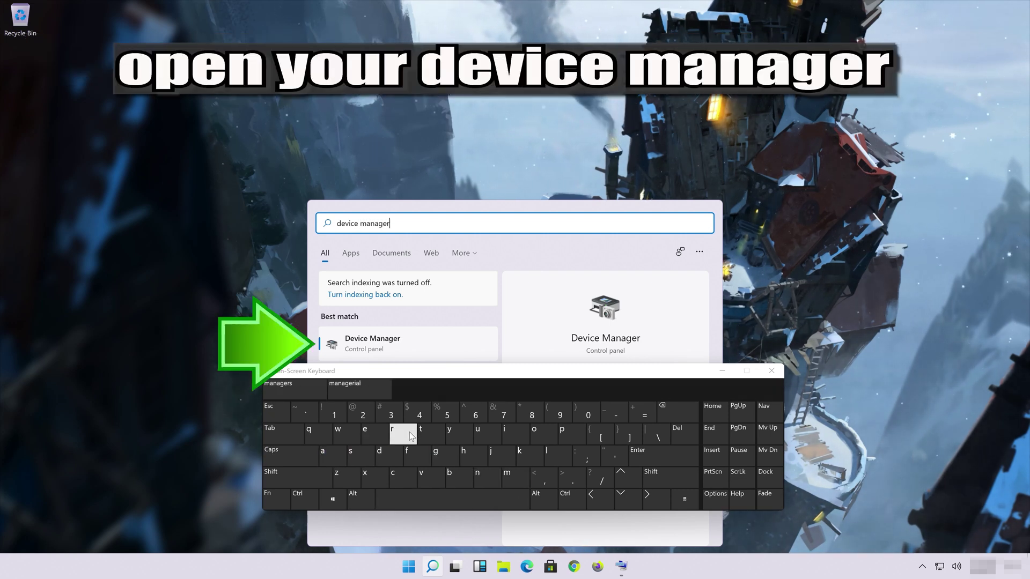
{"action": "left_click", "coordinate": [403, 339]}
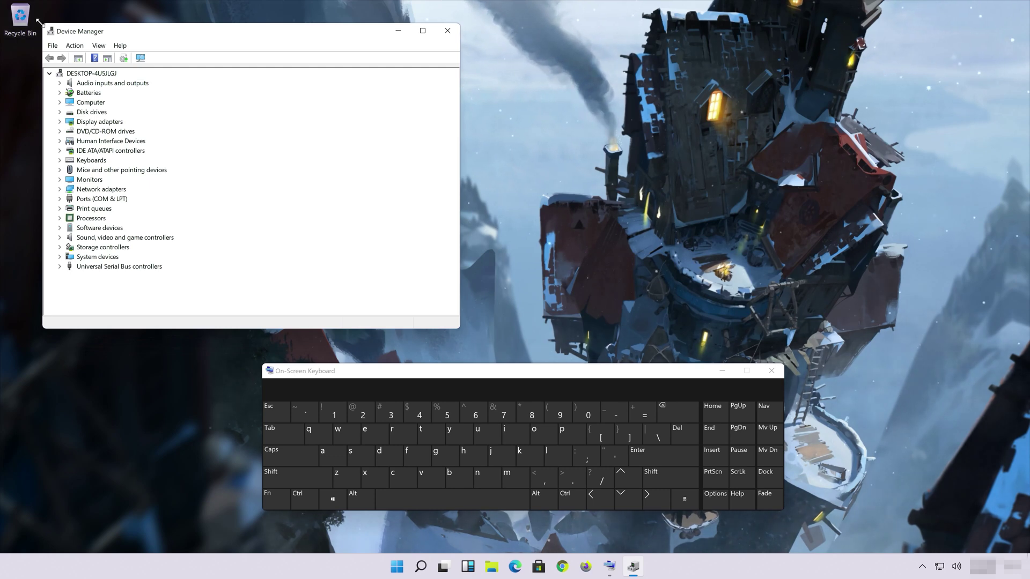
Make the Device Manager window smaller, move it to the middle of the desktop, and turn off the On-Screen Keyboard.
{"action": "left_click_drag", "start_coordinate": [43, 23], "coordinate": [91, 88]}
{"action": "left_click_drag", "start_coordinate": [243, 98], "coordinate": [453, 123]}
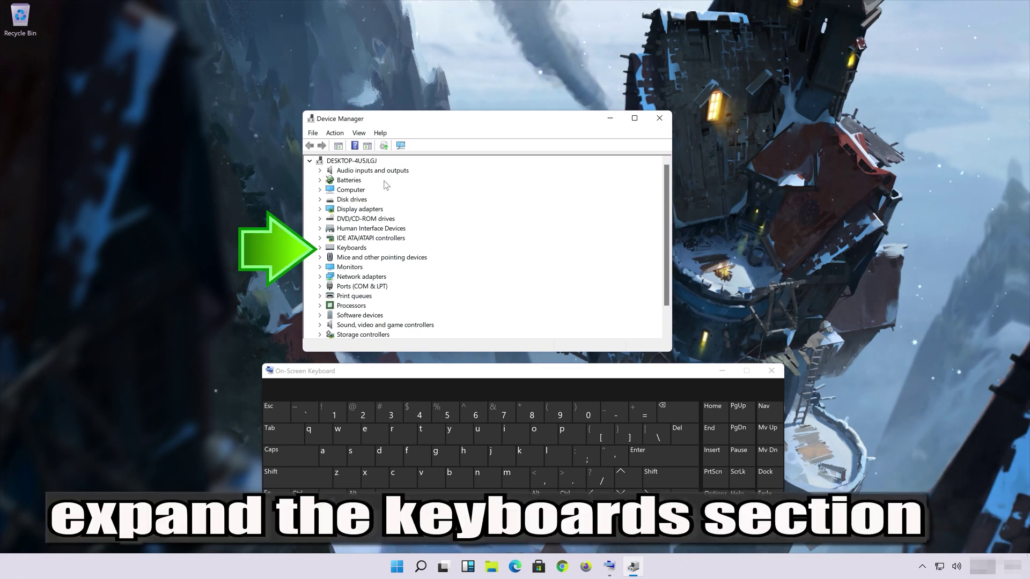
{"action": "key", "text": "ctrl+super+o"}
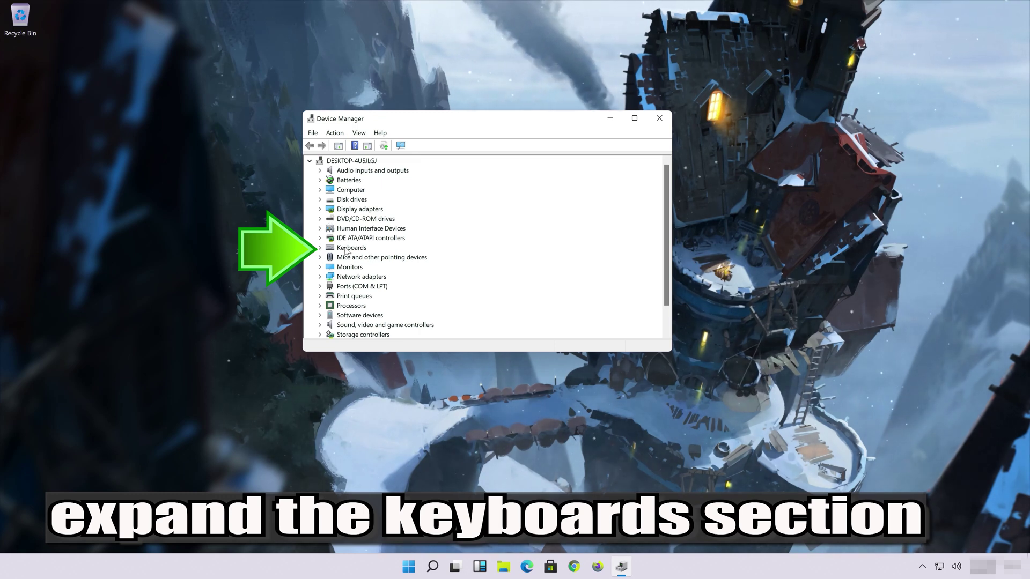
Expand the Keyboards category and open the driver properties of the Standard PS/2 Keyboard.
{"action": "left_click", "coordinate": [319, 248]}
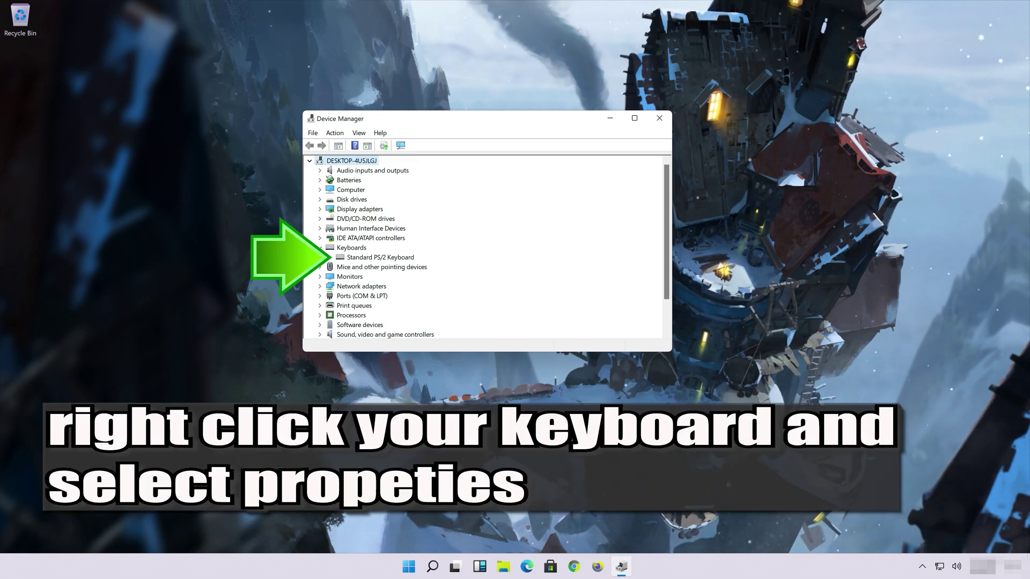
{"action": "right_click", "coordinate": [358, 261]}
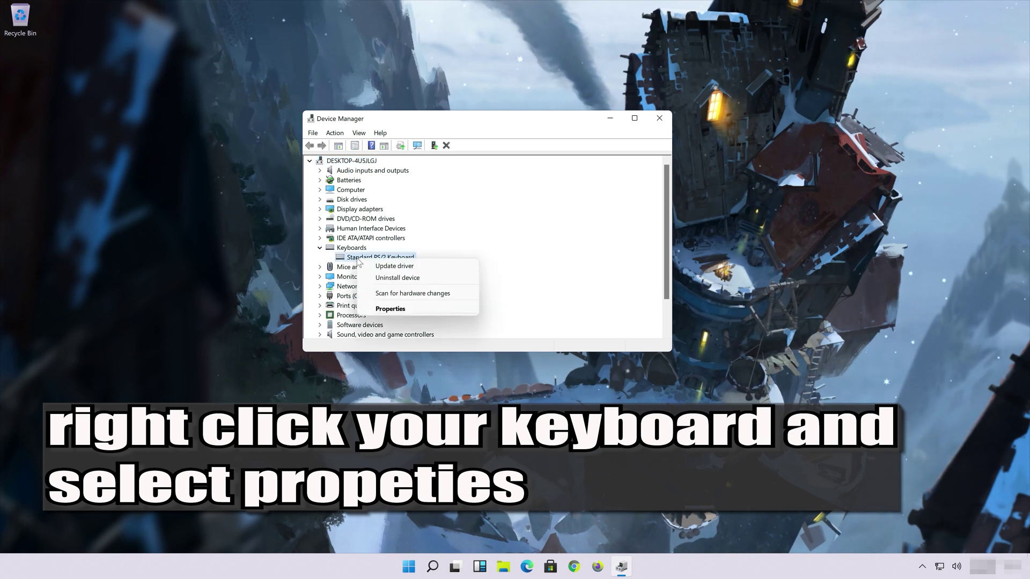
{"action": "left_click", "coordinate": [435, 307]}
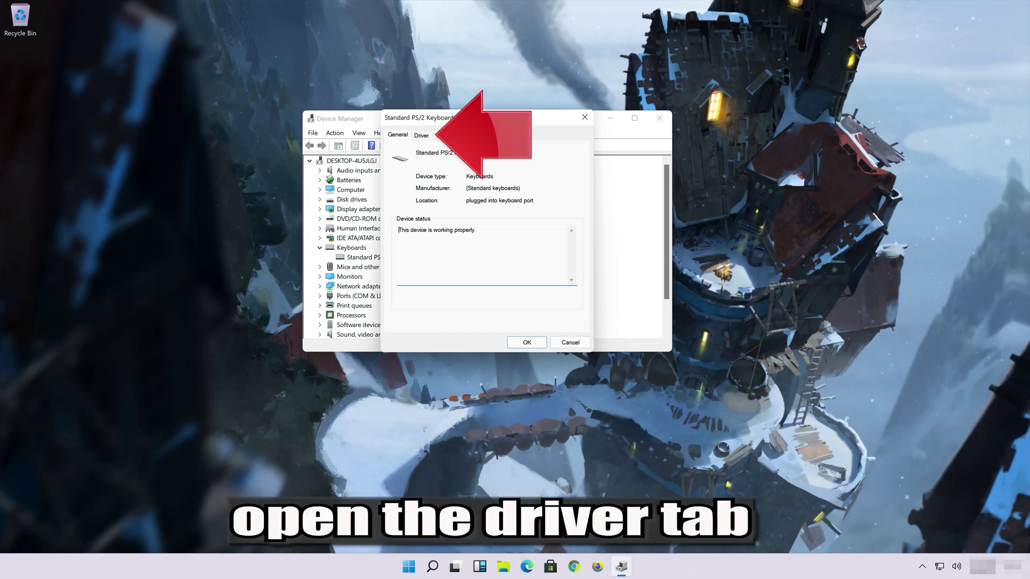
{"action": "left_click", "coordinate": [421, 136]}
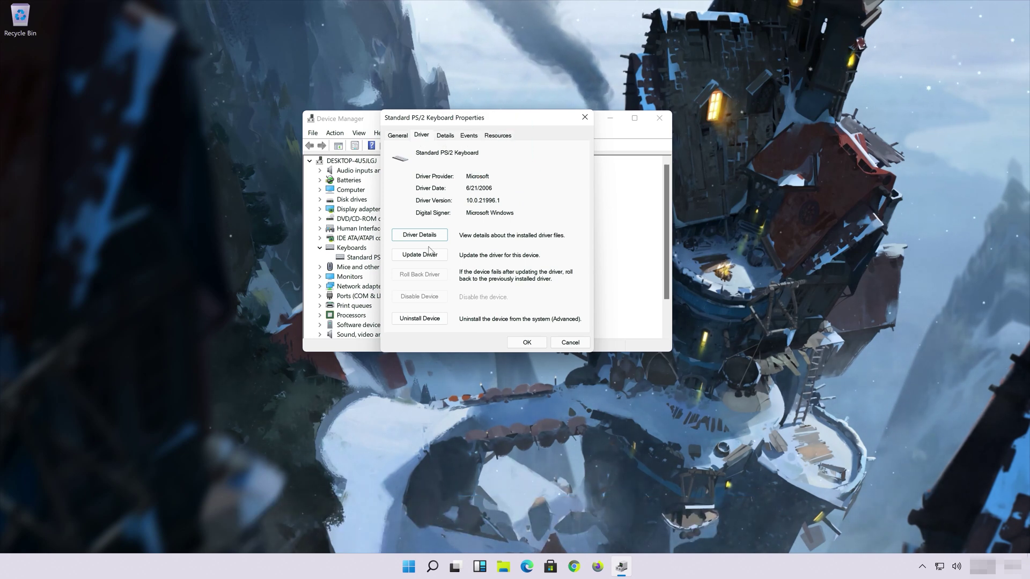
Search automatically for an updated Standard PS/2 Keyboard driver and check for updates through Windows Update.
{"action": "left_click", "coordinate": [418, 257]}
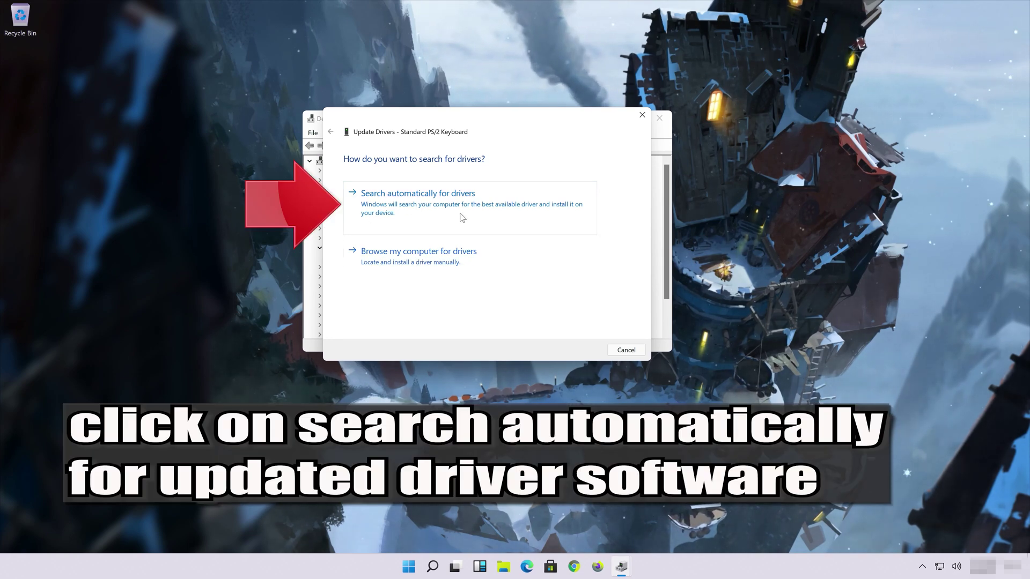
{"action": "left_click", "coordinate": [439, 213]}
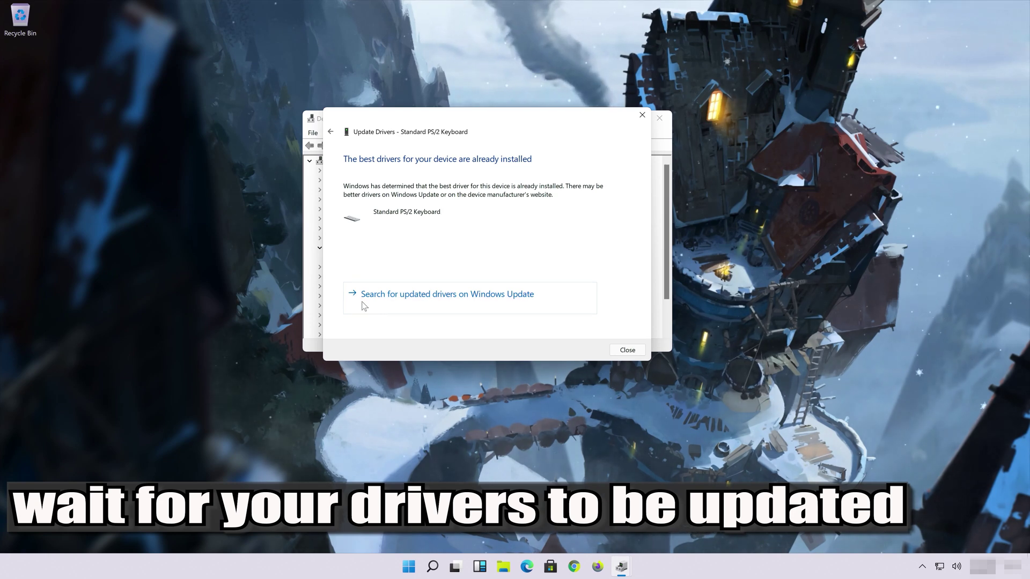
{"action": "left_click", "coordinate": [419, 295]}
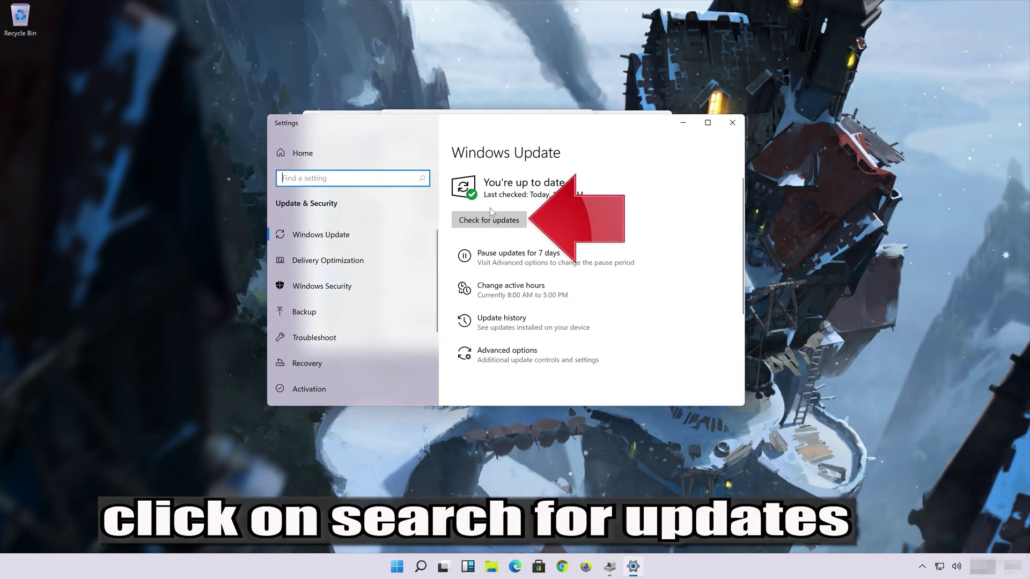
{"action": "left_click", "coordinate": [510, 222]}
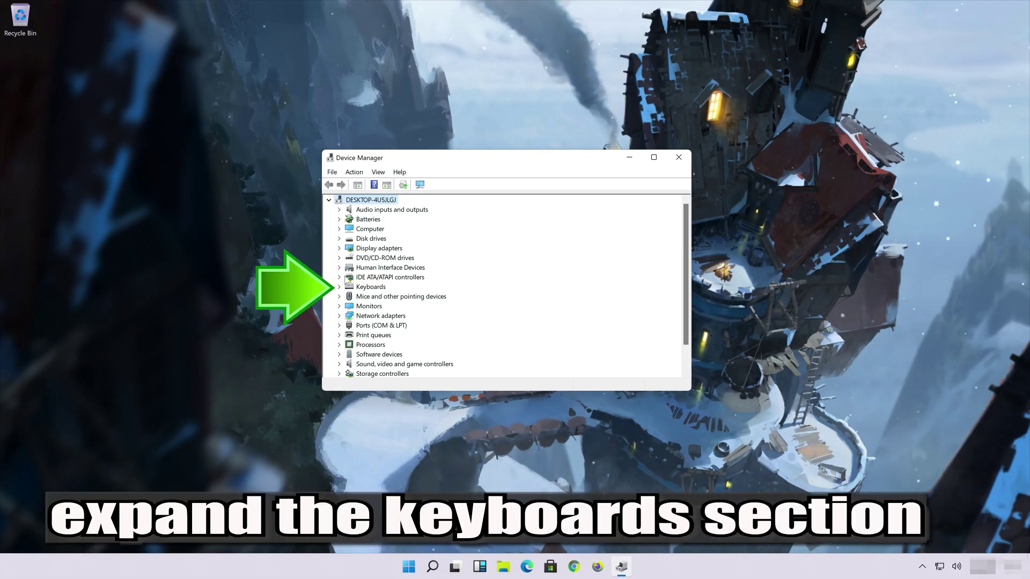
Expand Keyboards in Device Manager again and bring up the Standard PS/2 Keyboard's driver properties.
{"action": "left_click", "coordinate": [340, 288]}
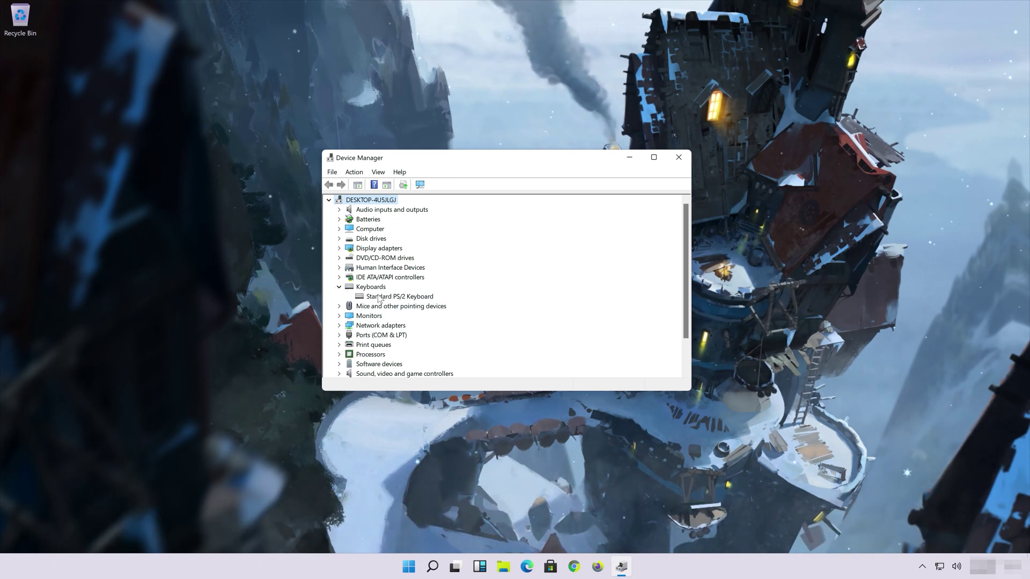
{"action": "right_click", "coordinate": [402, 298]}
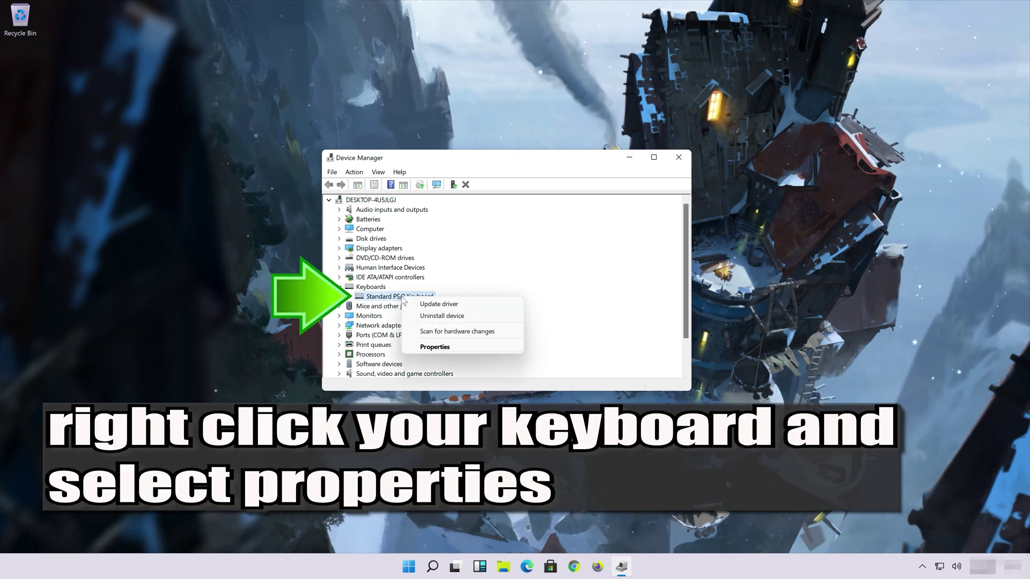
{"action": "left_click", "coordinate": [475, 348]}
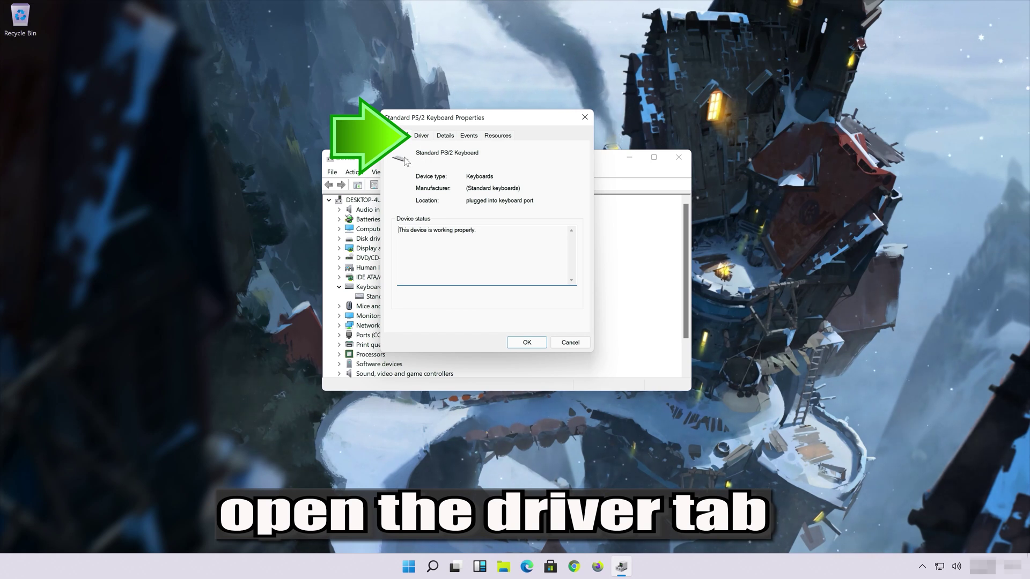
{"action": "left_click", "coordinate": [424, 136]}
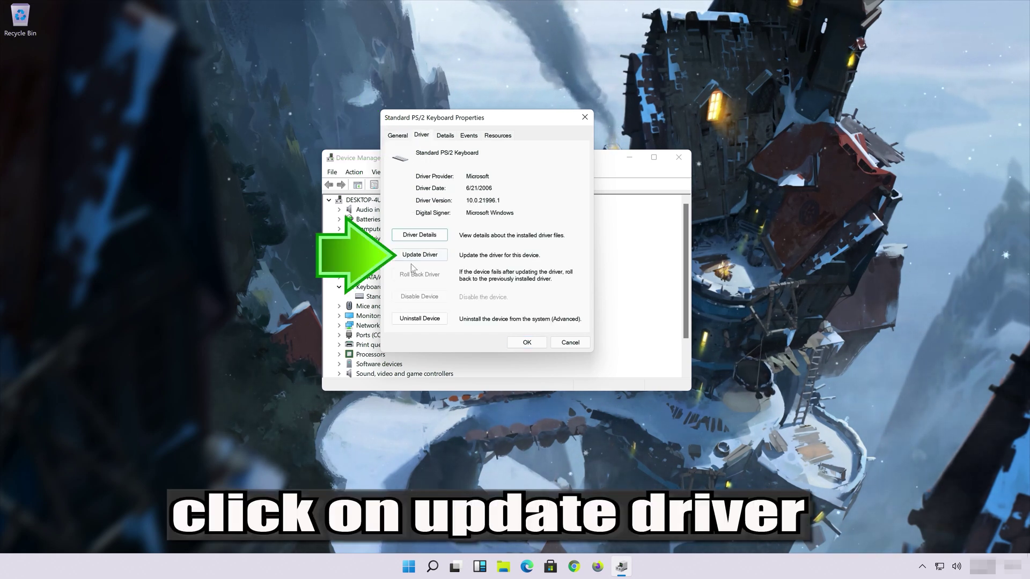
Install the Standard PS/2 Keyboard driver manually from the list of available drivers on the computer, and close the wizard and properties.
{"action": "left_click", "coordinate": [429, 261]}
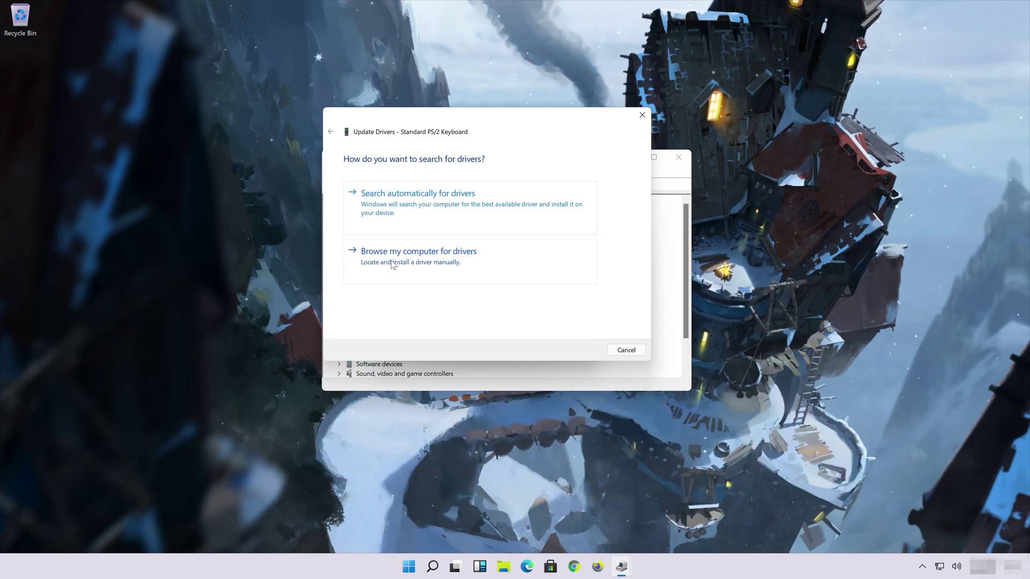
{"action": "left_click", "coordinate": [408, 262]}
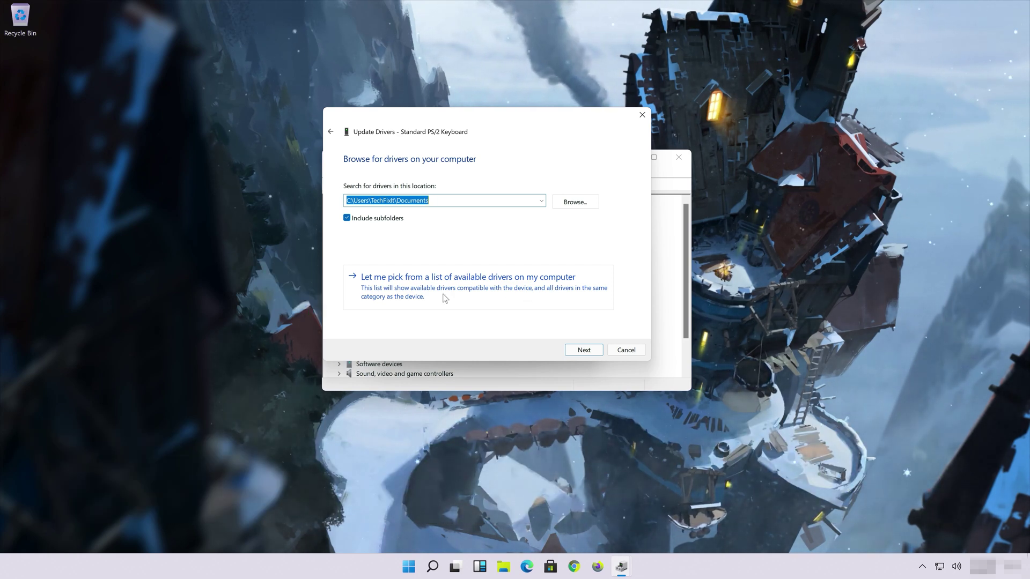
{"action": "left_click", "coordinate": [445, 298]}
{"action": "left_click", "coordinate": [389, 252]}
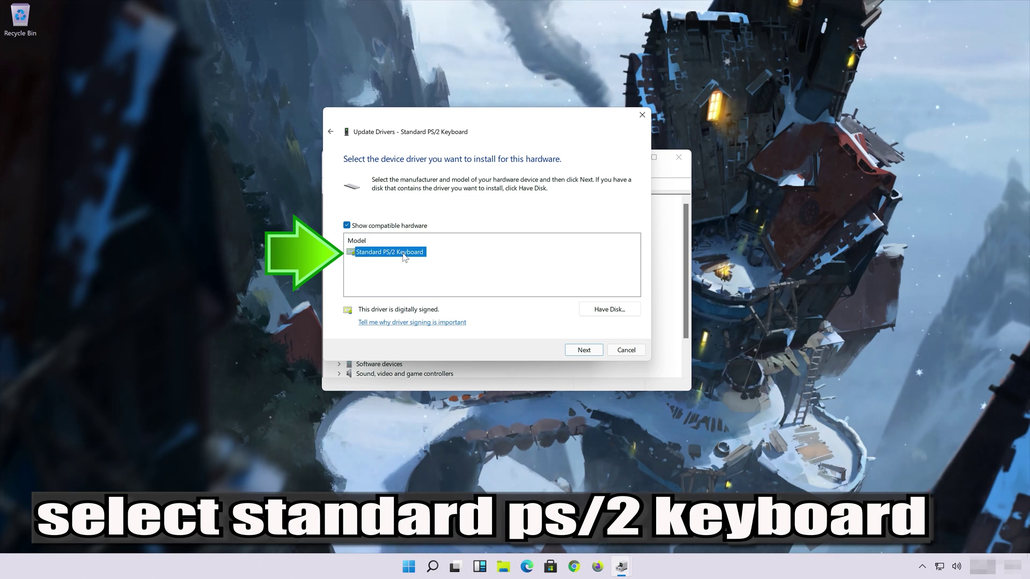
{"action": "left_click", "coordinate": [580, 353]}
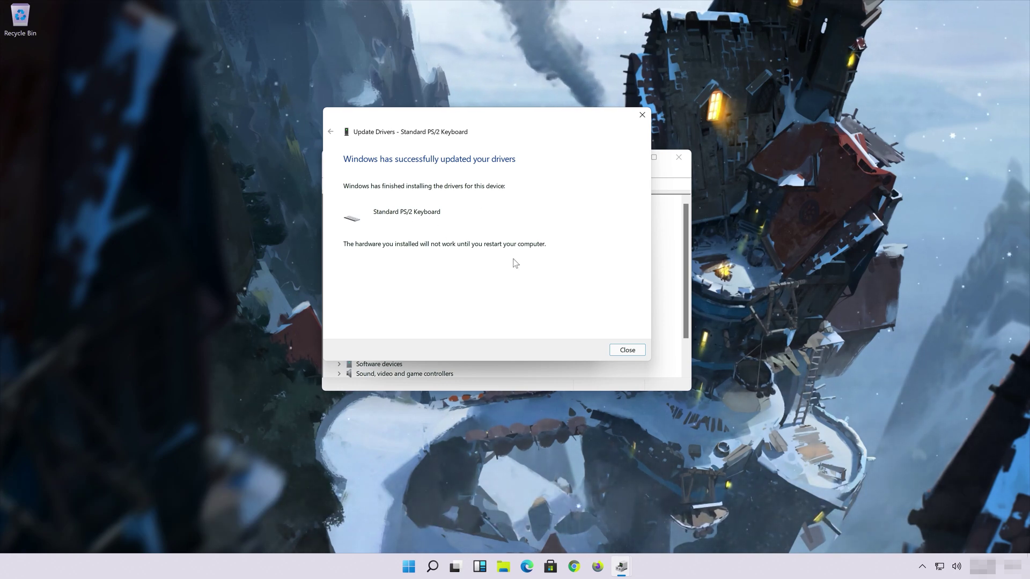
{"action": "left_click", "coordinate": [626, 349]}
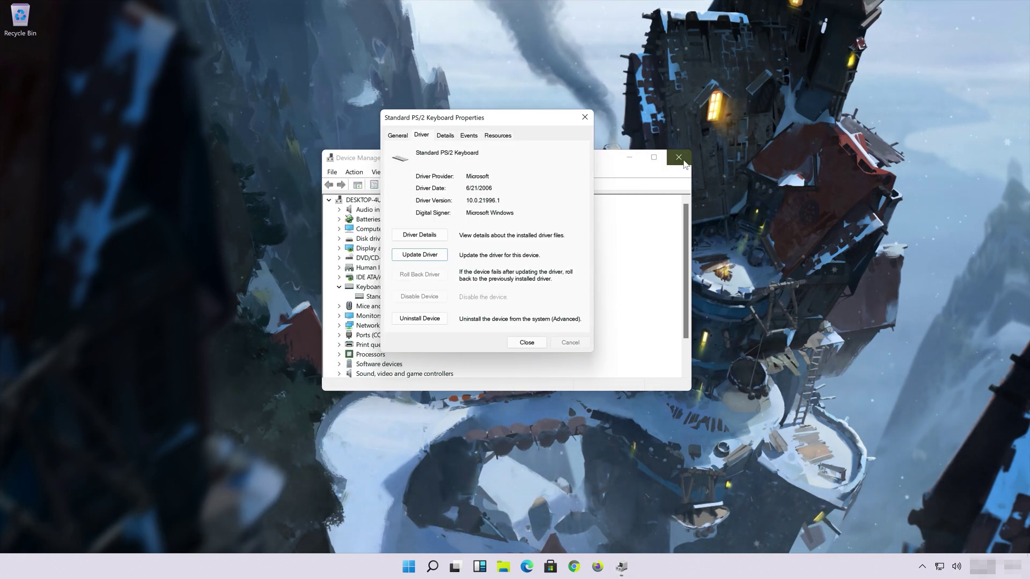
{"action": "left_click", "coordinate": [527, 342]}
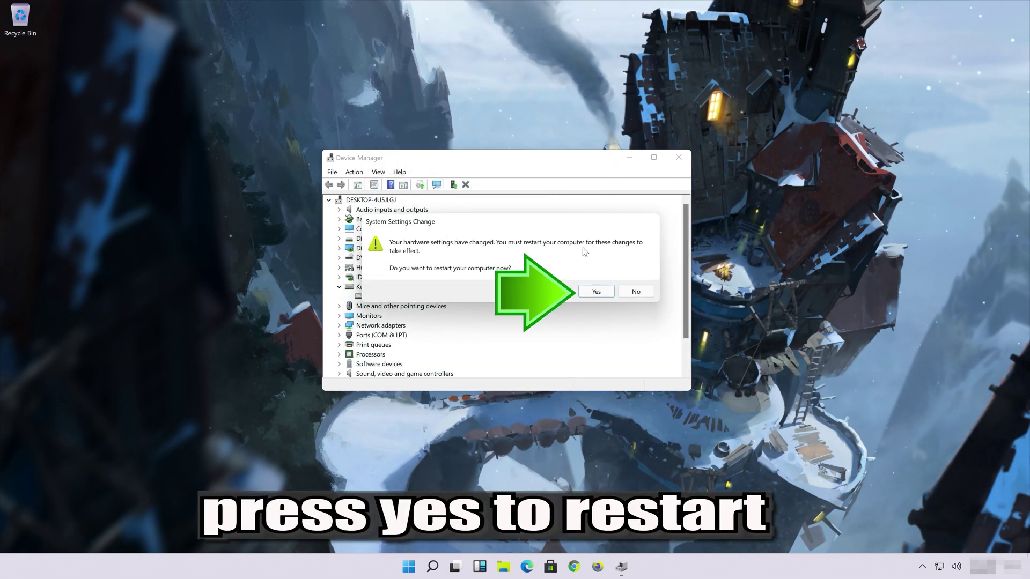
Restart the computer to apply the driver change, and open the Standard PS/2 Keyboard's driver properties in Device Manager.
{"action": "left_click", "coordinate": [603, 291]}
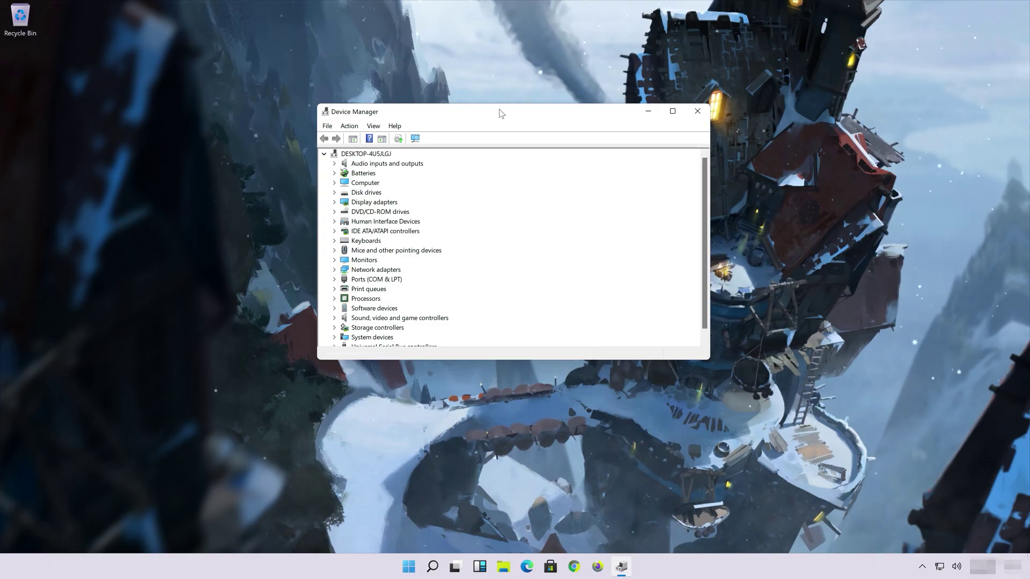
{"action": "left_click", "coordinate": [390, 244]}
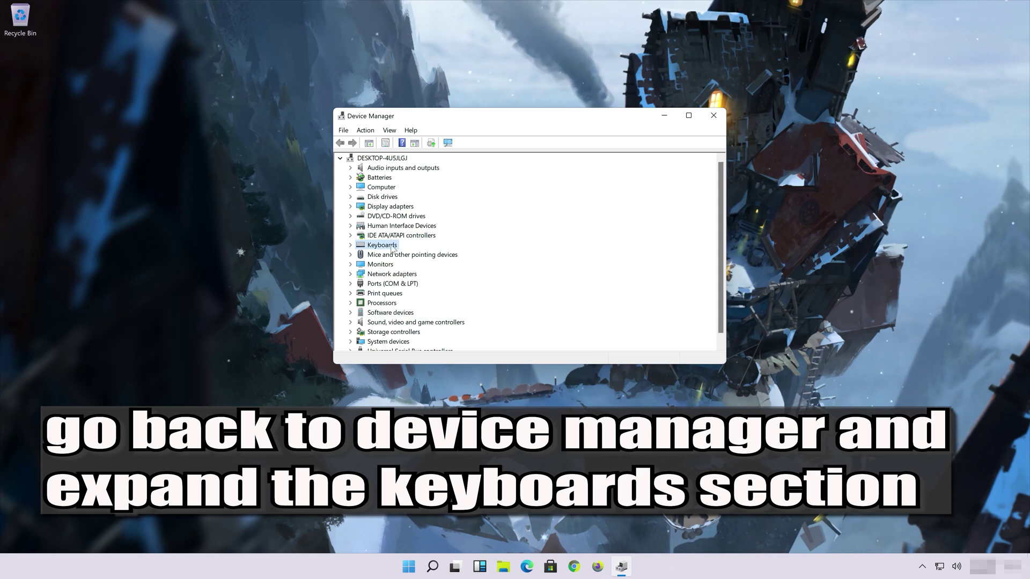
{"action": "left_click", "coordinate": [350, 245]}
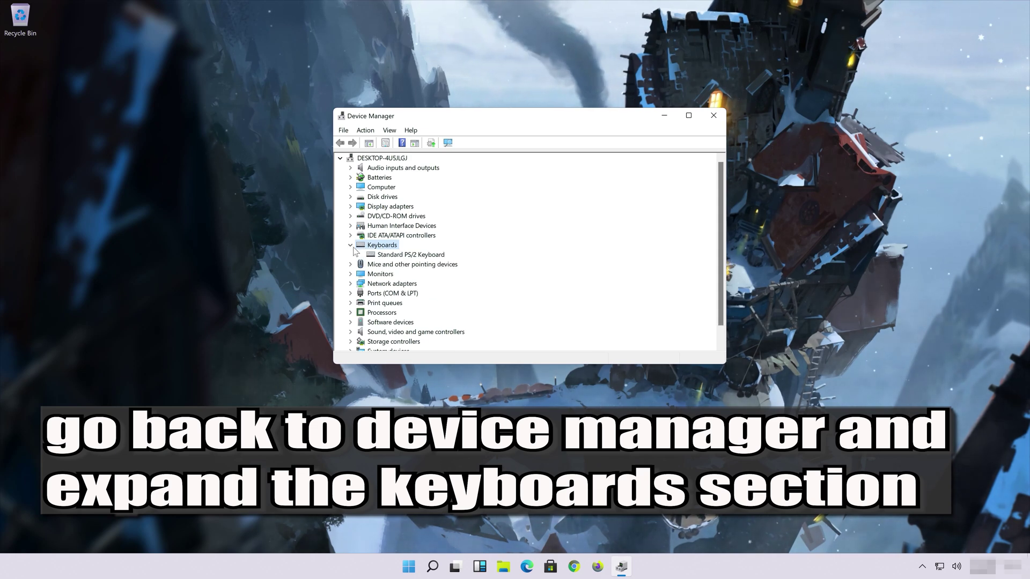
{"action": "left_click", "coordinate": [384, 255]}
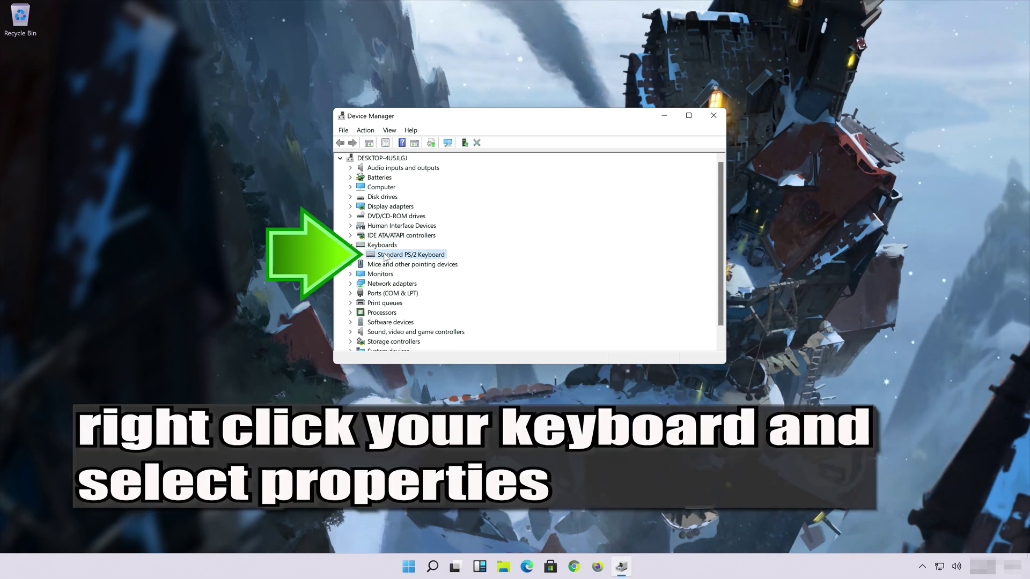
{"action": "right_click", "coordinate": [426, 257]}
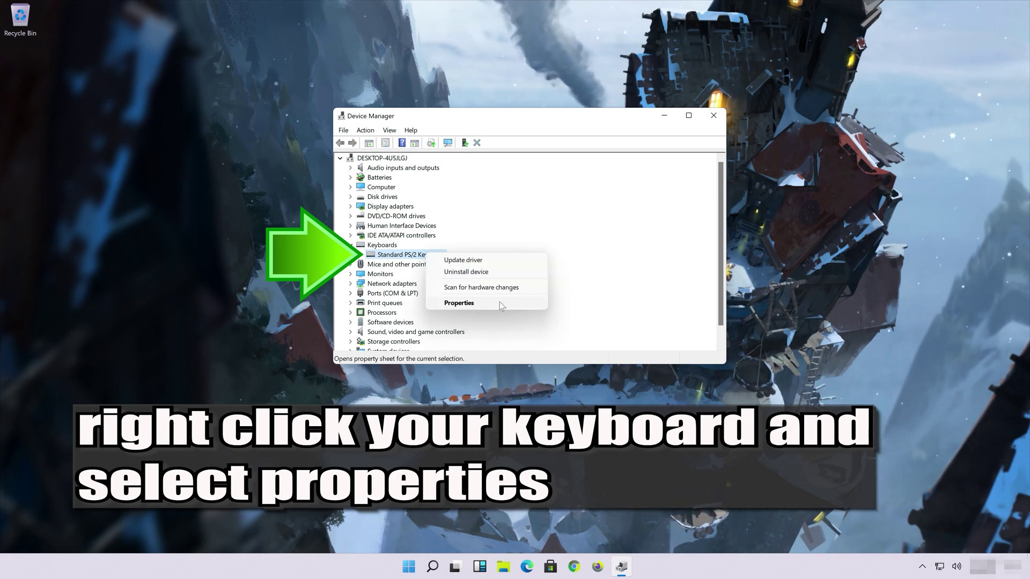
{"action": "left_click", "coordinate": [459, 304]}
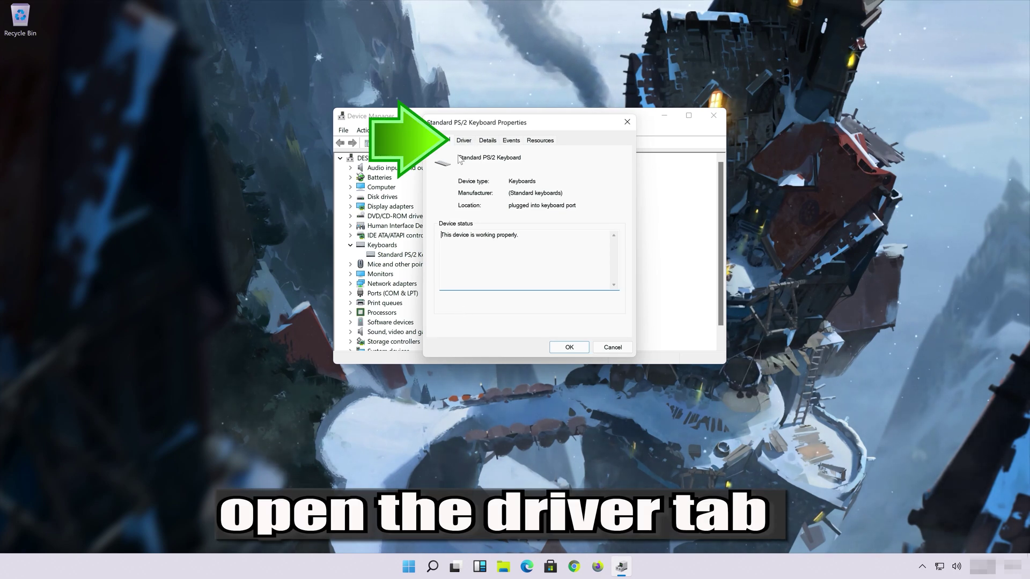
{"action": "left_click", "coordinate": [469, 140]}
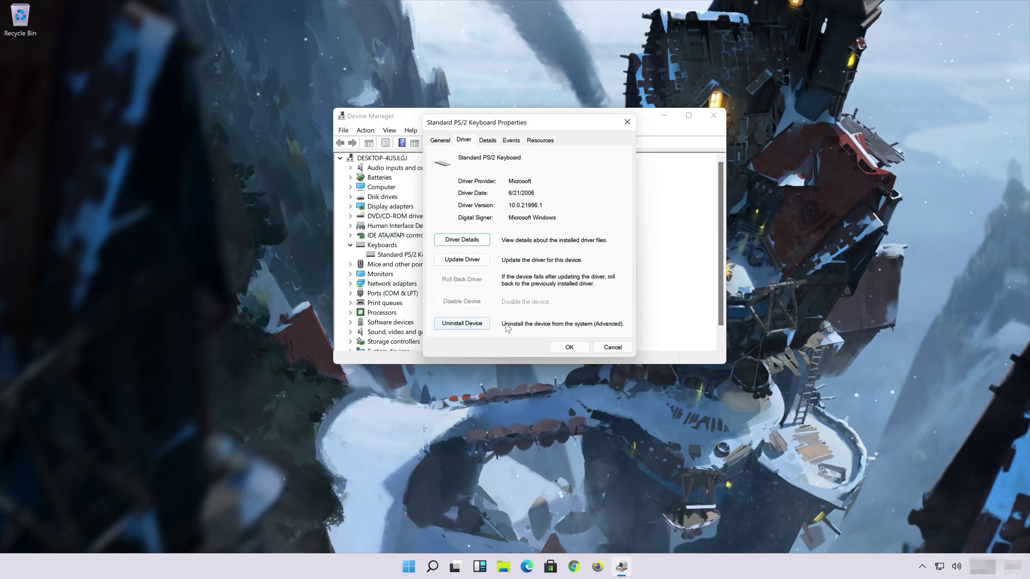
Uninstall the Standard PS/2 Keyboard device and restart the computer to finish removing it.
{"action": "left_click", "coordinate": [466, 324]}
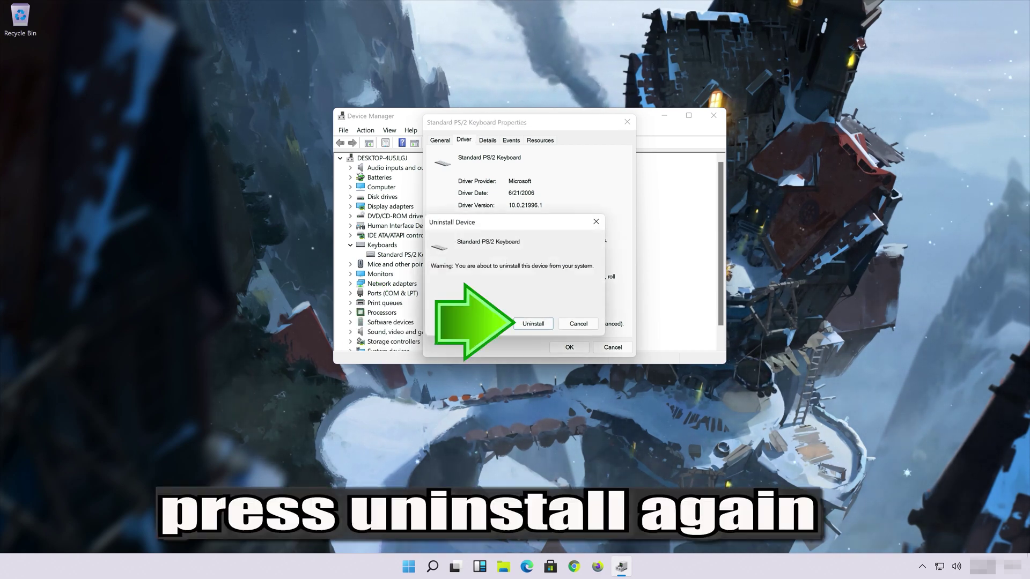
{"action": "left_click", "coordinate": [535, 326]}
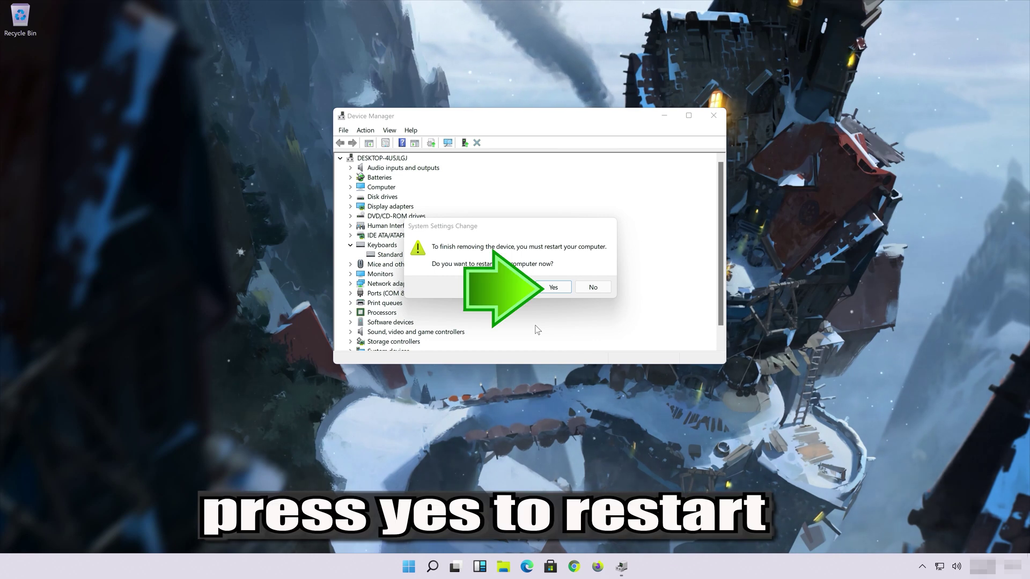
{"action": "left_click", "coordinate": [556, 289]}
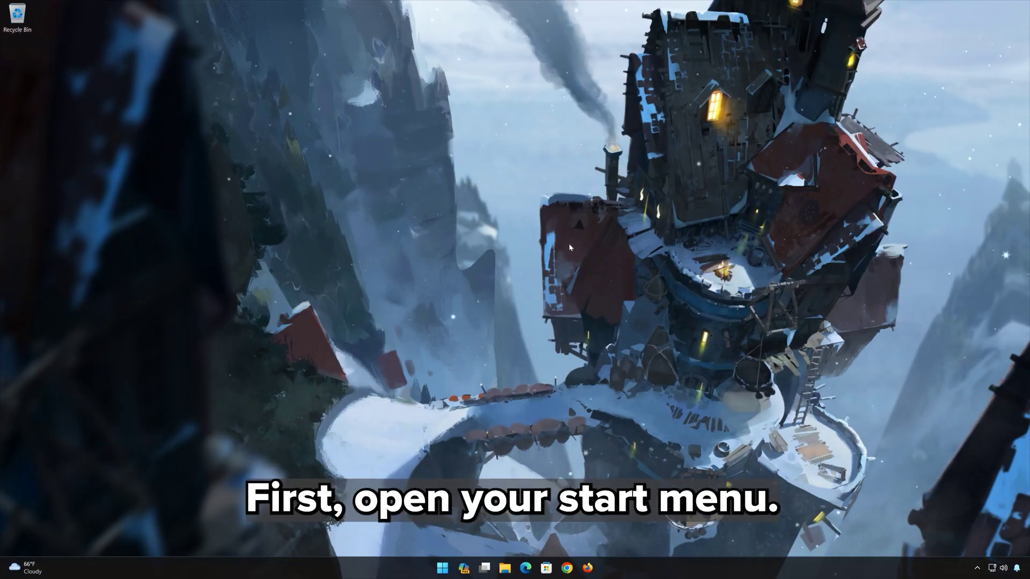
Turn off Filter keys in the Accessibility keyboard settings and close Settings.
{"action": "left_click", "coordinate": [443, 568]}
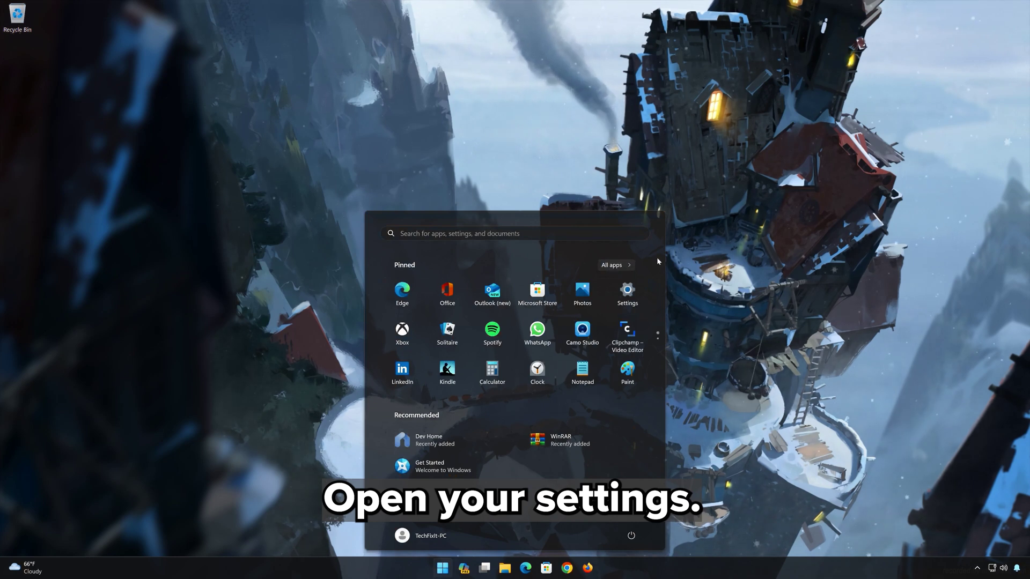
{"action": "left_click", "coordinate": [628, 292]}
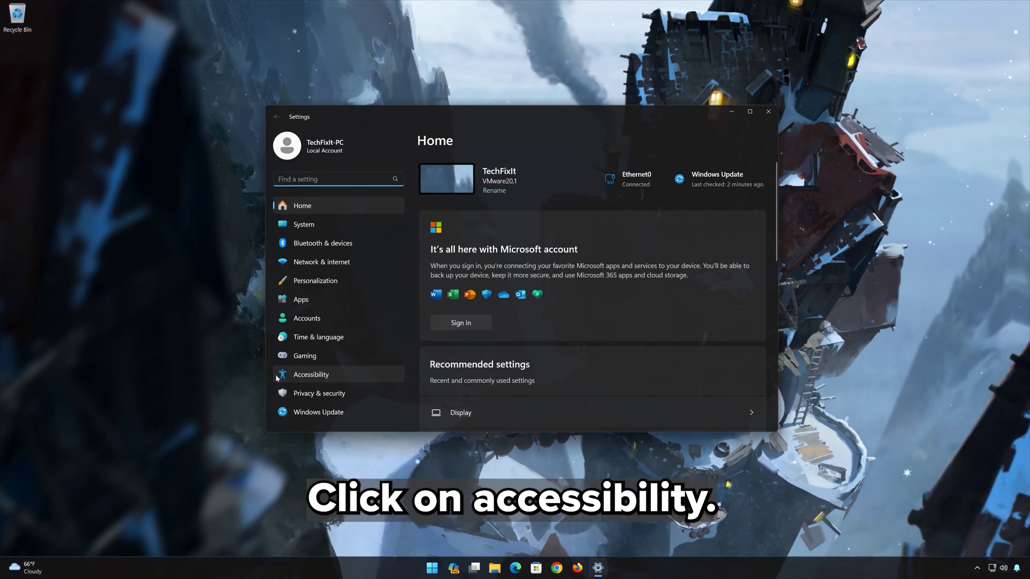
{"action": "left_click", "coordinate": [338, 374]}
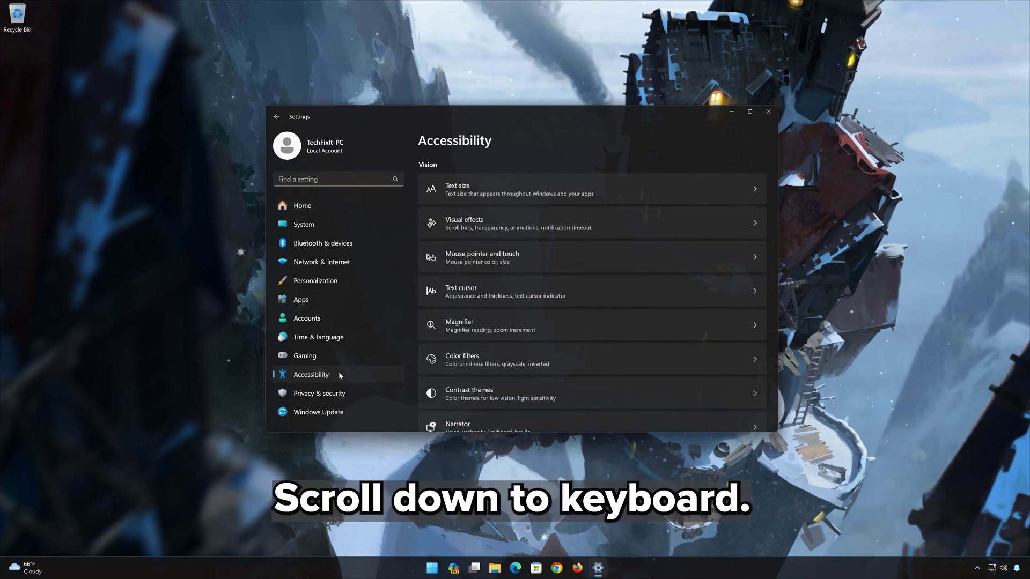
{"action": "scroll", "coordinate": [486, 350], "scroll_direction": "down", "scroll_amount": 5}
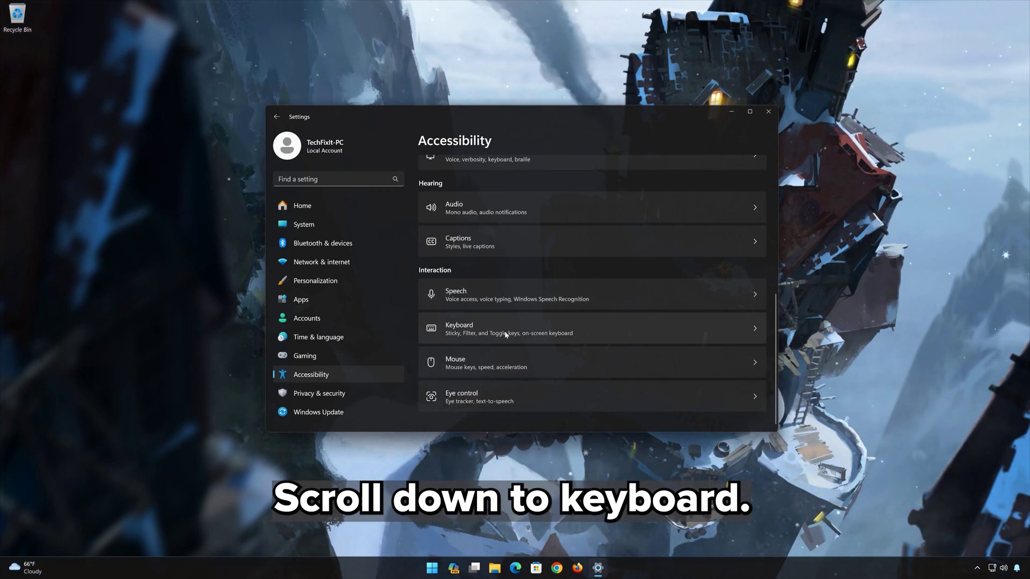
{"action": "left_click", "coordinate": [506, 335]}
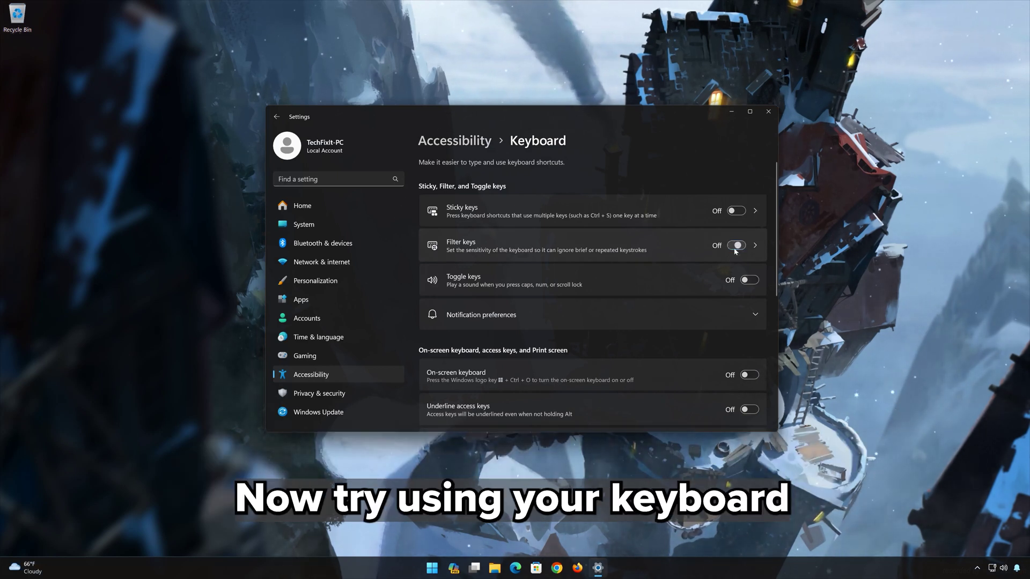
{"action": "left_click", "coordinate": [773, 112]}
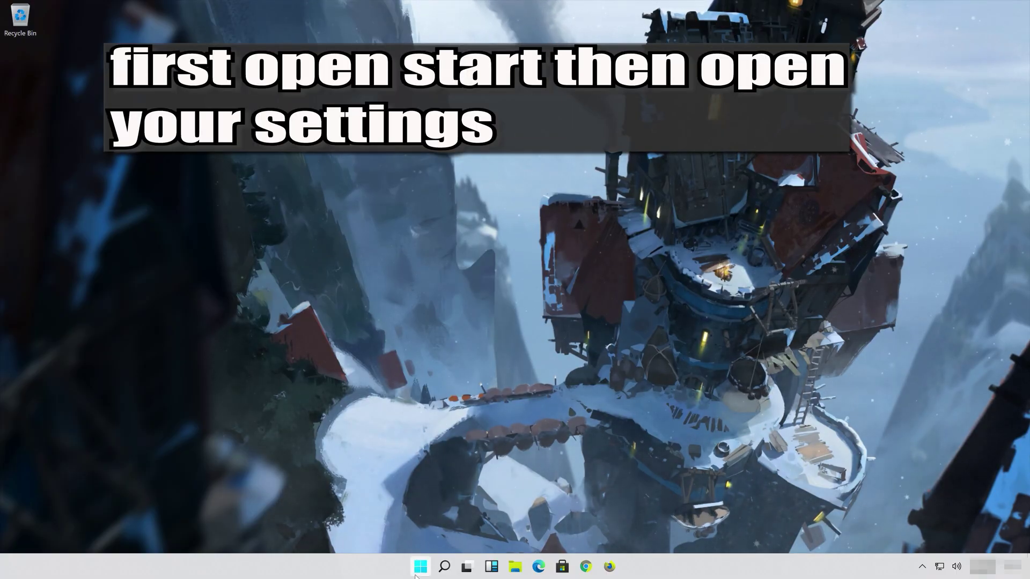
Turn on the On-Screen Keyboard in the Accessibility keyboard settings and close Settings.
{"action": "left_click", "coordinate": [416, 573]}
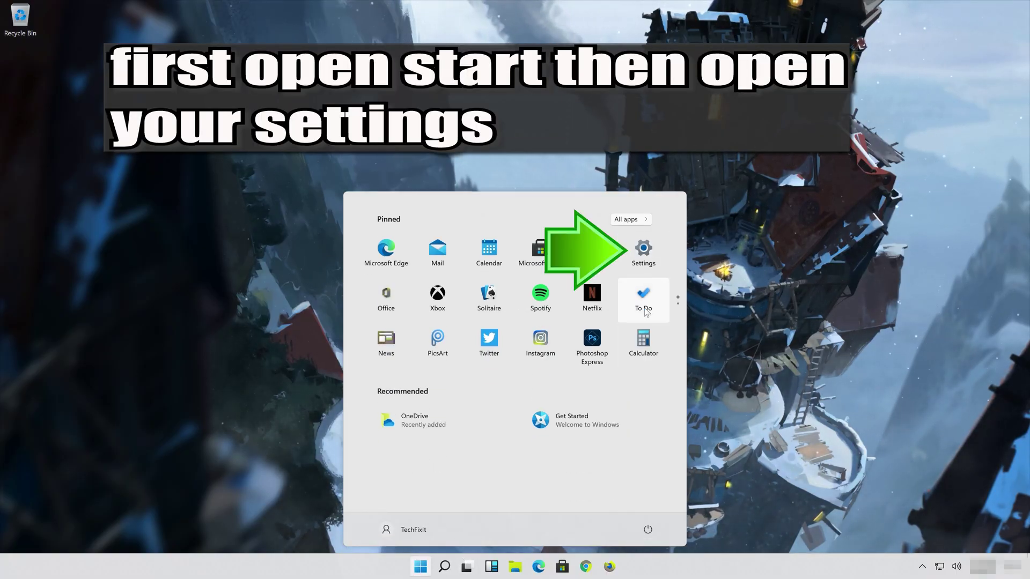
{"action": "left_click", "coordinate": [644, 251]}
{"action": "scroll", "coordinate": [358, 327], "scroll_direction": "down", "scroll_amount": 2}
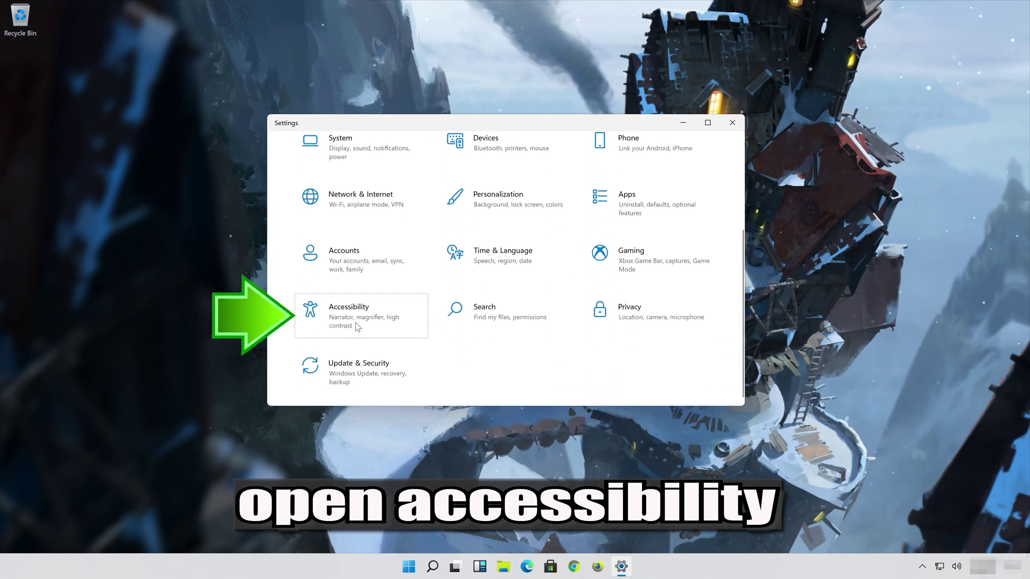
{"action": "left_click", "coordinate": [358, 327]}
{"action": "scroll", "coordinate": [347, 295], "scroll_direction": "down", "scroll_amount": 5}
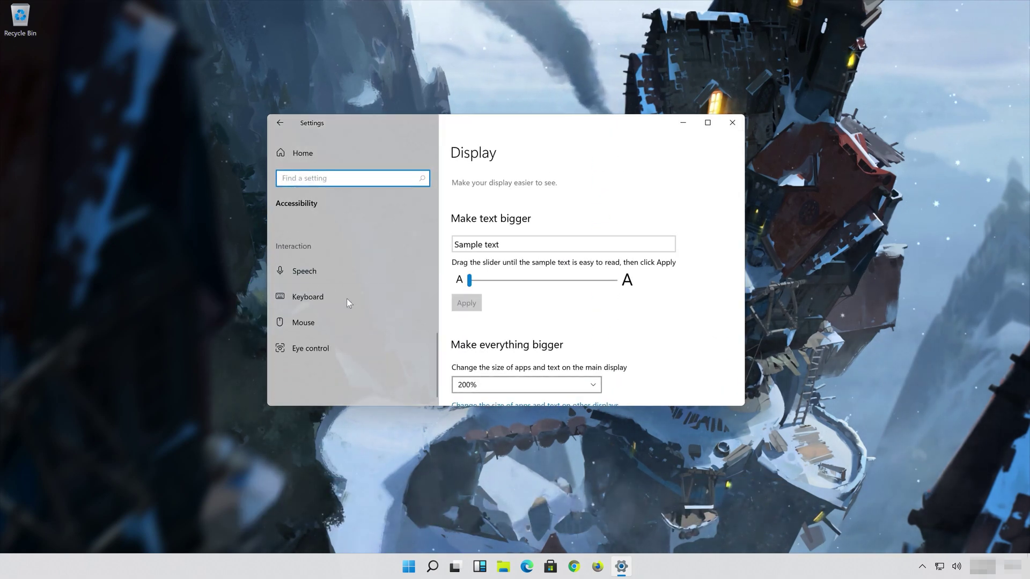
{"action": "left_click", "coordinate": [347, 298]}
{"action": "left_click", "coordinate": [463, 256]}
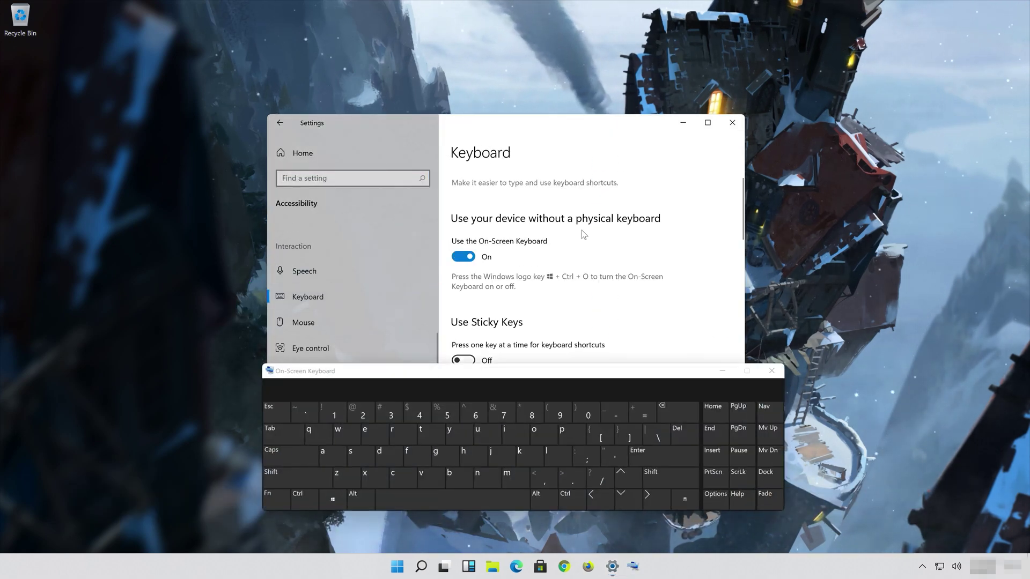
{"action": "left_click", "coordinate": [732, 122]}
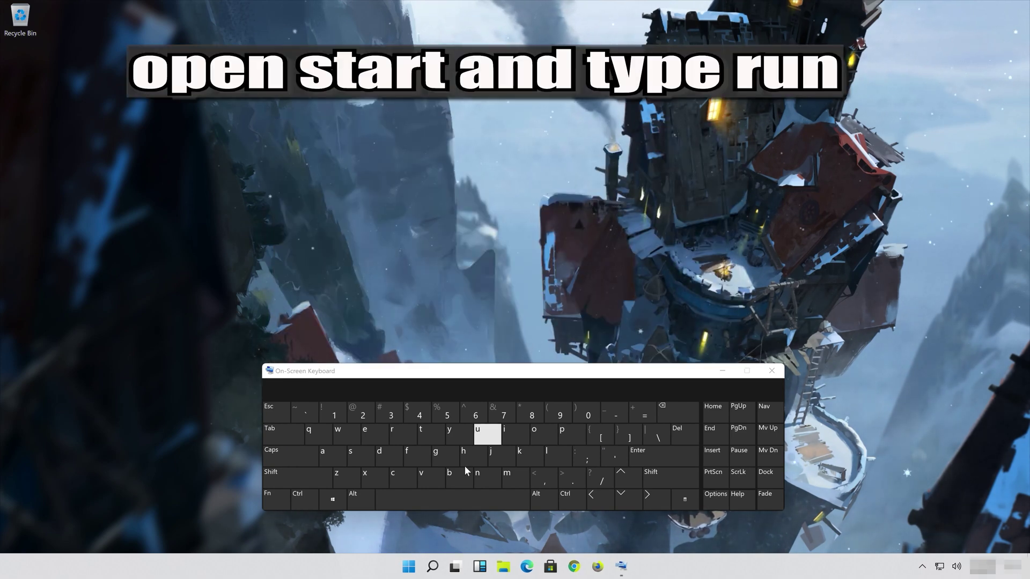
Search for "run" with the On-Screen Keyboard, open the Run dialog, and place it clear above the keyboard.
{"action": "left_click", "coordinate": [409, 567]}
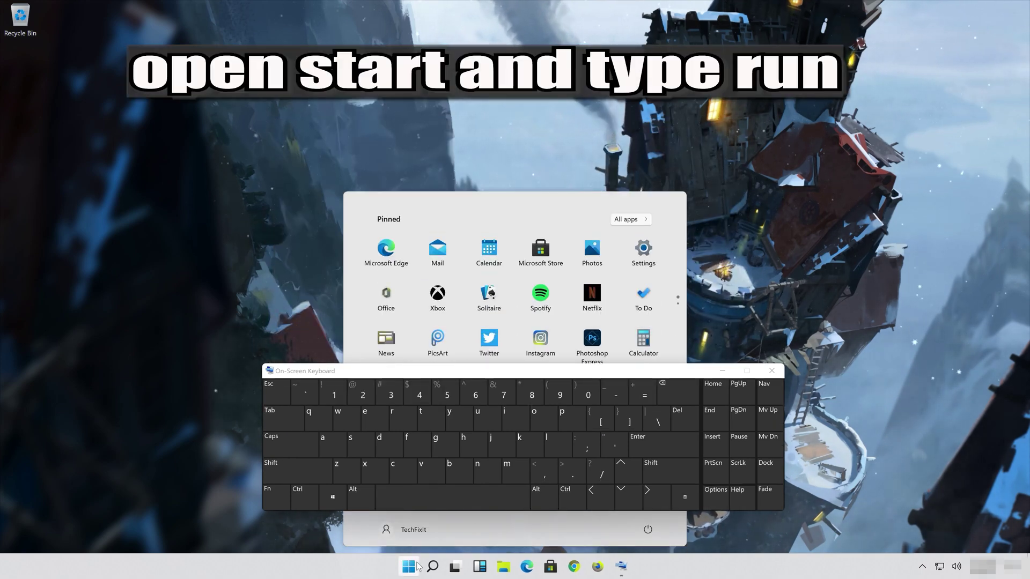
{"action": "left_click", "coordinate": [402, 417]}
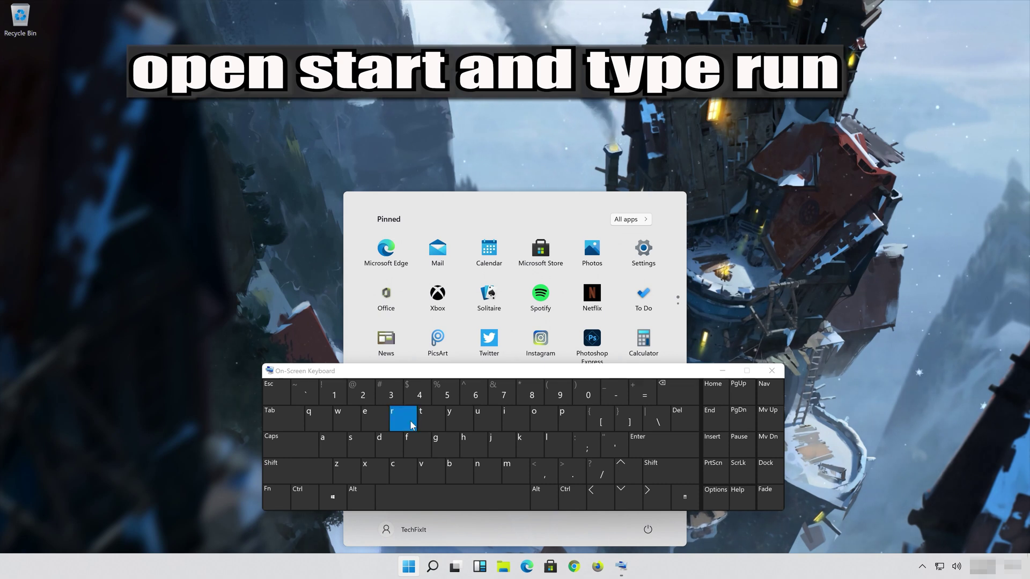
{"action": "left_click", "coordinate": [477, 417]}
{"action": "left_click", "coordinate": [485, 473]}
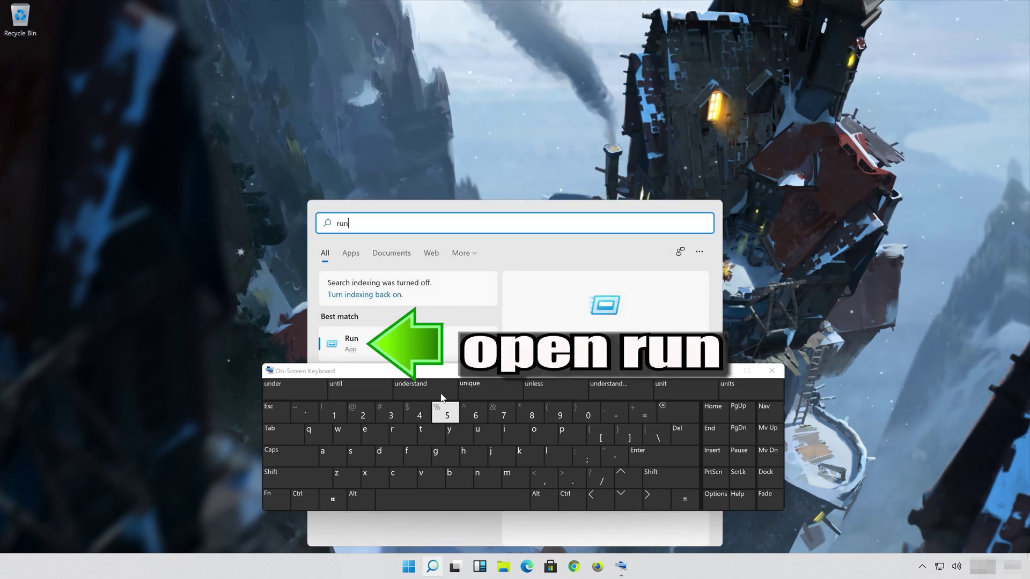
{"action": "left_click", "coordinate": [399, 340]}
{"action": "left_click_drag", "start_coordinate": [118, 441], "coordinate": [507, 162]}
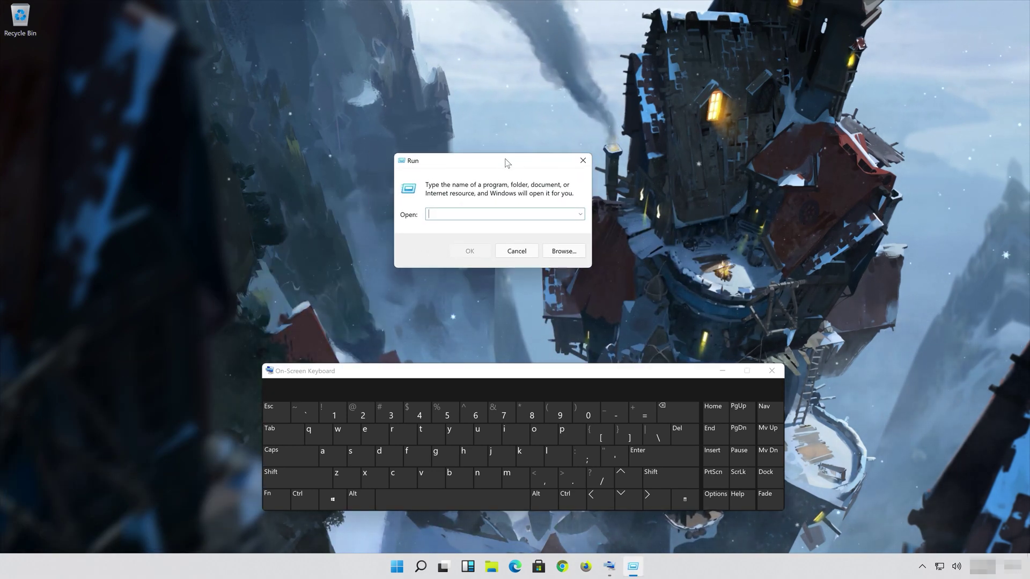
Enter c:\windows\system32\ctfmon.exe in the Run dialog with the On-Screen Keyboard and execute it.
{"action": "left_click", "coordinate": [397, 483]}
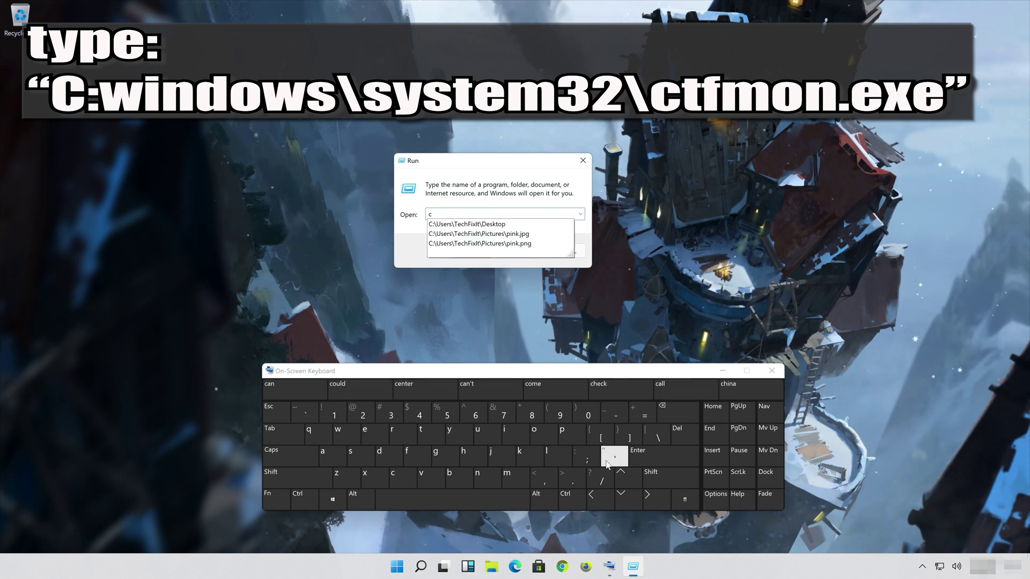
{"action": "left_click", "coordinate": [665, 477]}
{"action": "left_click", "coordinate": [586, 456]}
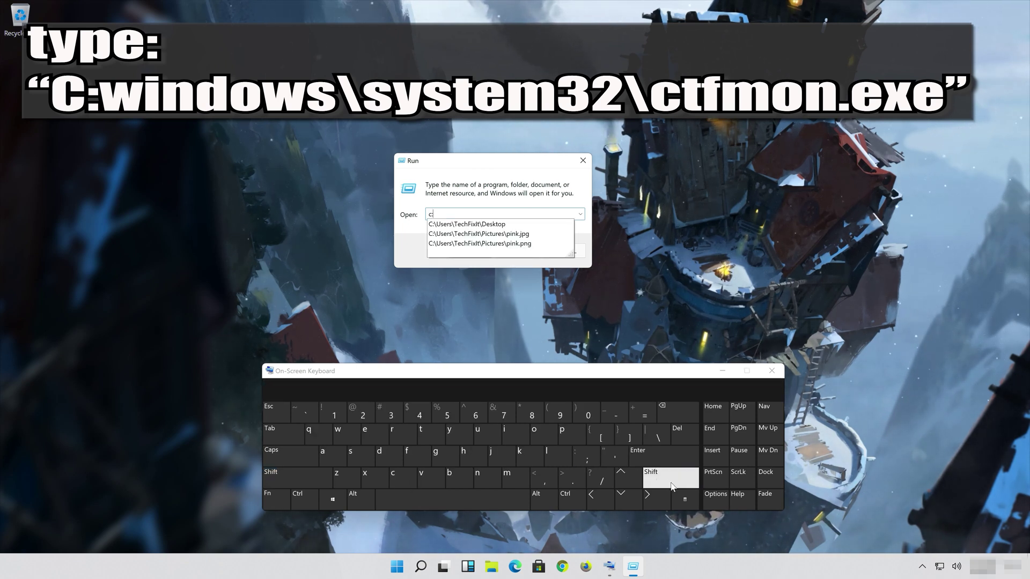
{"action": "left_click", "coordinate": [664, 440]}
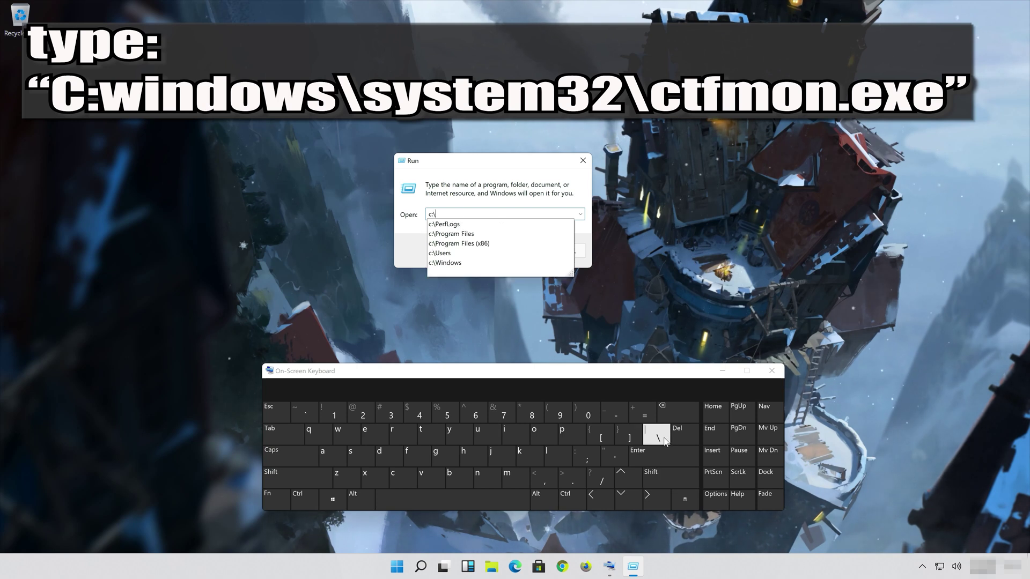
{"action": "left_click", "coordinate": [338, 439]}
{"action": "left_click", "coordinate": [516, 432]}
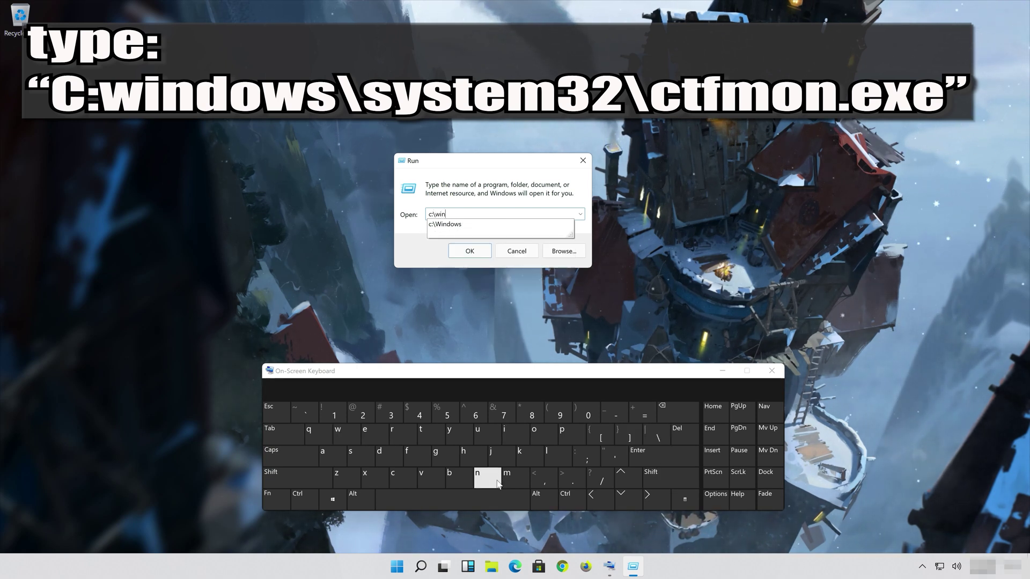
{"action": "left_click", "coordinate": [389, 456]}
{"action": "left_click", "coordinate": [543, 434]}
{"action": "left_click", "coordinate": [346, 435]}
{"action": "left_click", "coordinate": [363, 456]}
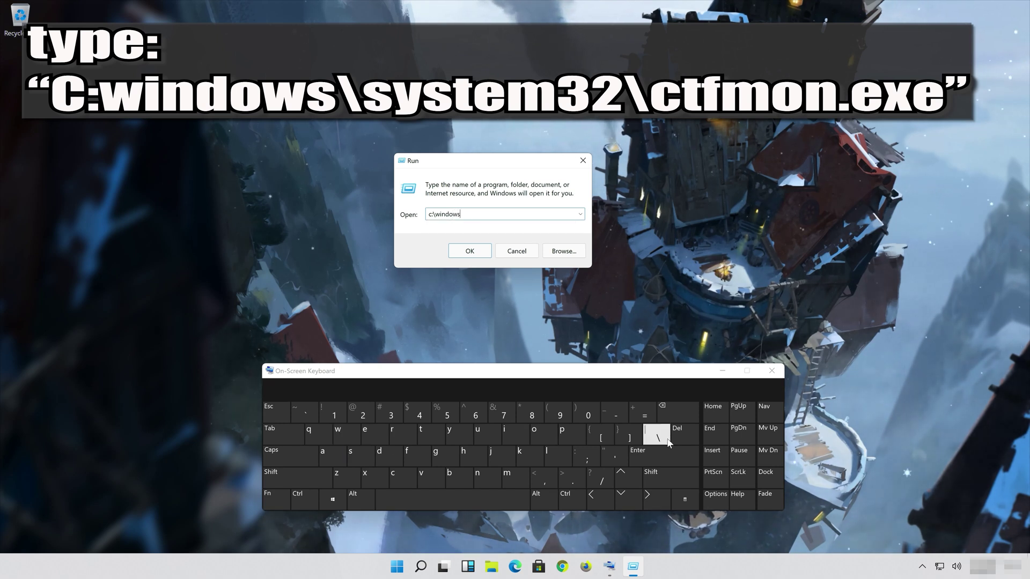
{"action": "left_click", "coordinate": [657, 435]}
{"action": "left_click", "coordinate": [361, 456]}
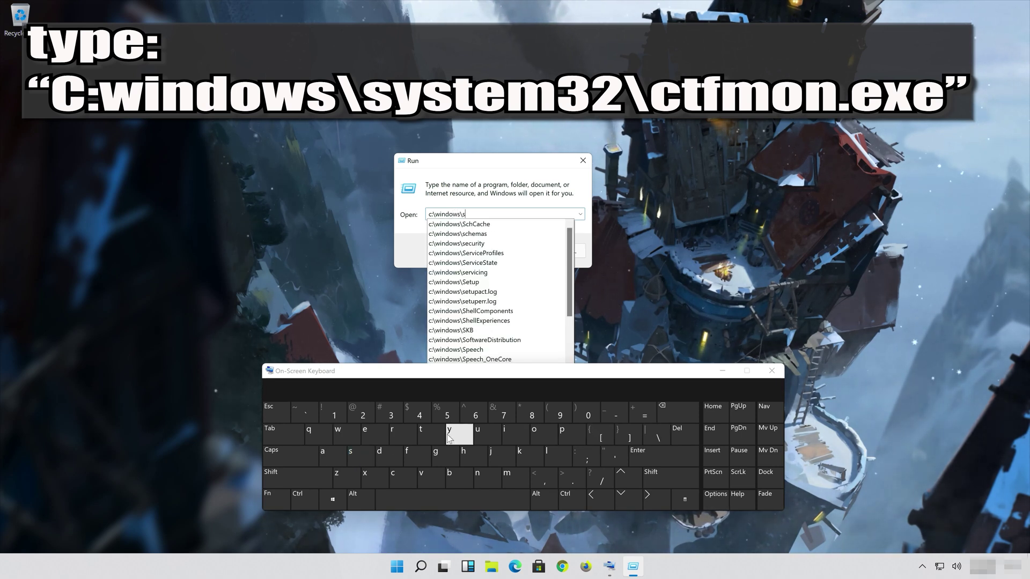
{"action": "left_click", "coordinate": [459, 434]}
{"action": "left_click", "coordinate": [362, 456]}
{"action": "left_click", "coordinate": [423, 435]}
{"action": "left_click", "coordinate": [370, 435]}
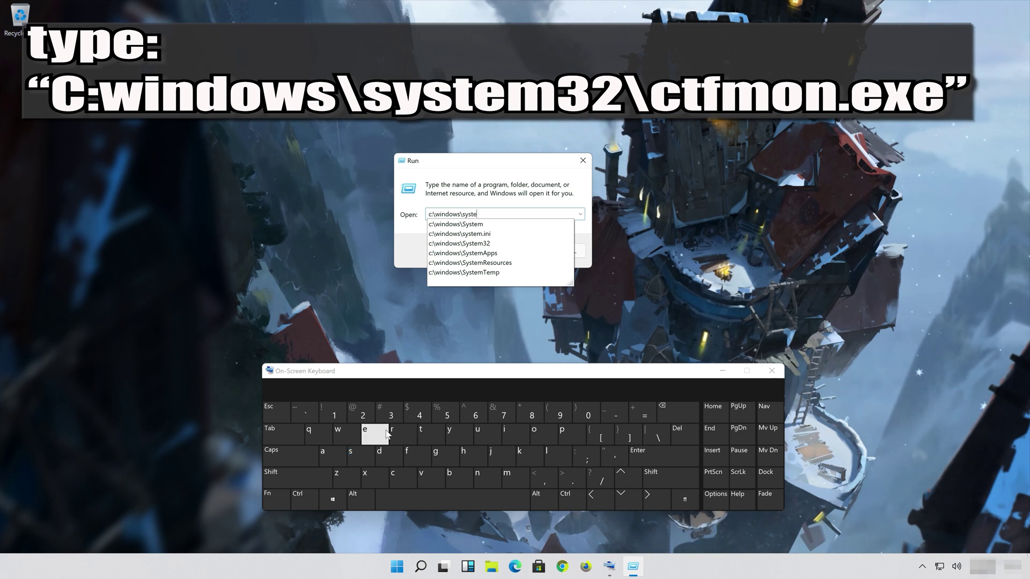
{"action": "left_click", "coordinate": [506, 477]}
{"action": "left_click", "coordinate": [389, 414]}
{"action": "left_click", "coordinate": [365, 412]}
{"action": "left_click", "coordinate": [657, 435]}
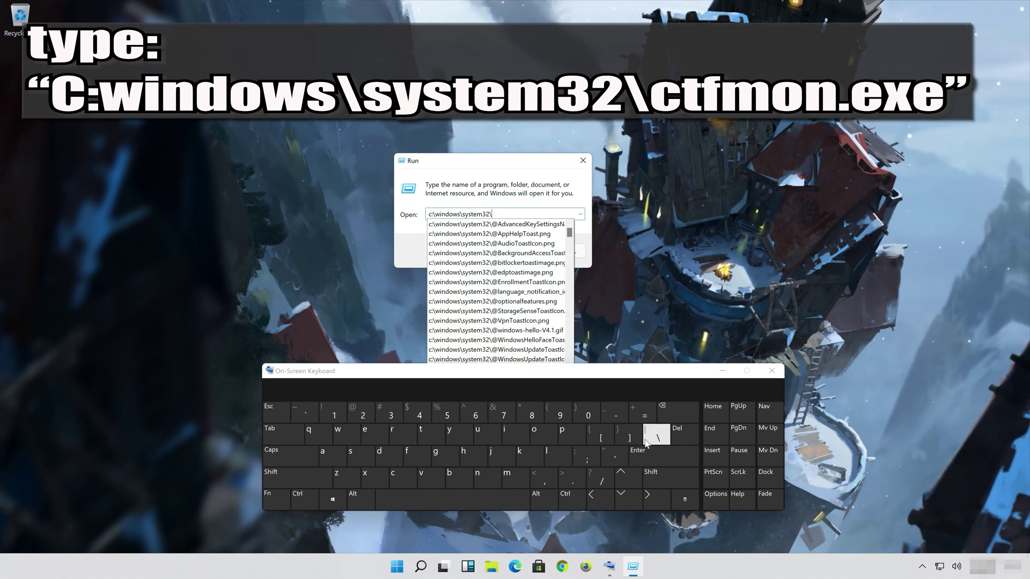
{"action": "left_click", "coordinate": [394, 476]}
{"action": "left_click", "coordinate": [426, 437]}
{"action": "left_click", "coordinate": [413, 453]}
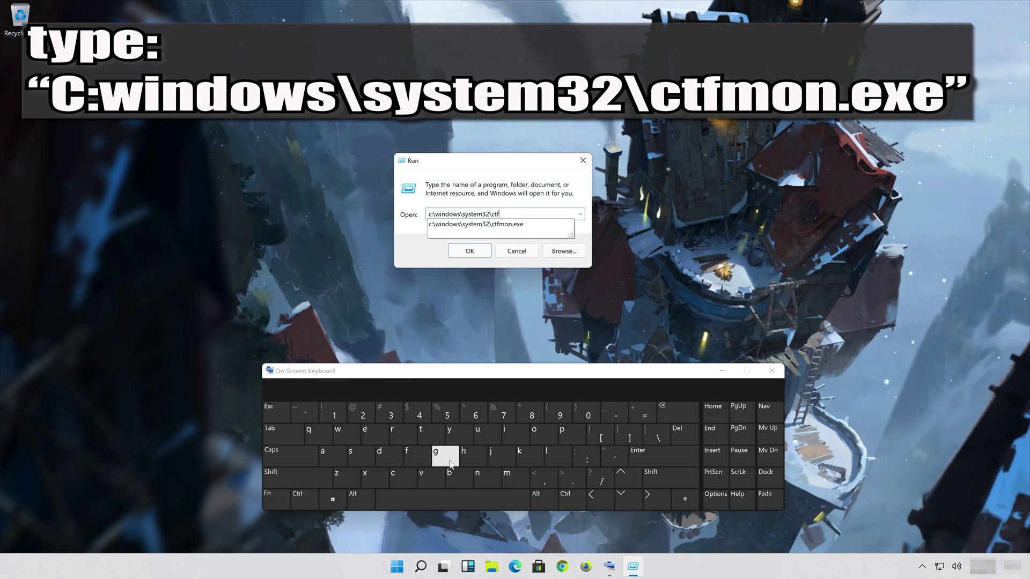
{"action": "left_click", "coordinate": [492, 478]}
{"action": "left_click", "coordinate": [571, 474]}
{"action": "left_click", "coordinate": [369, 431]}
{"action": "left_click", "coordinate": [366, 476]}
{"action": "left_click", "coordinate": [369, 431]}
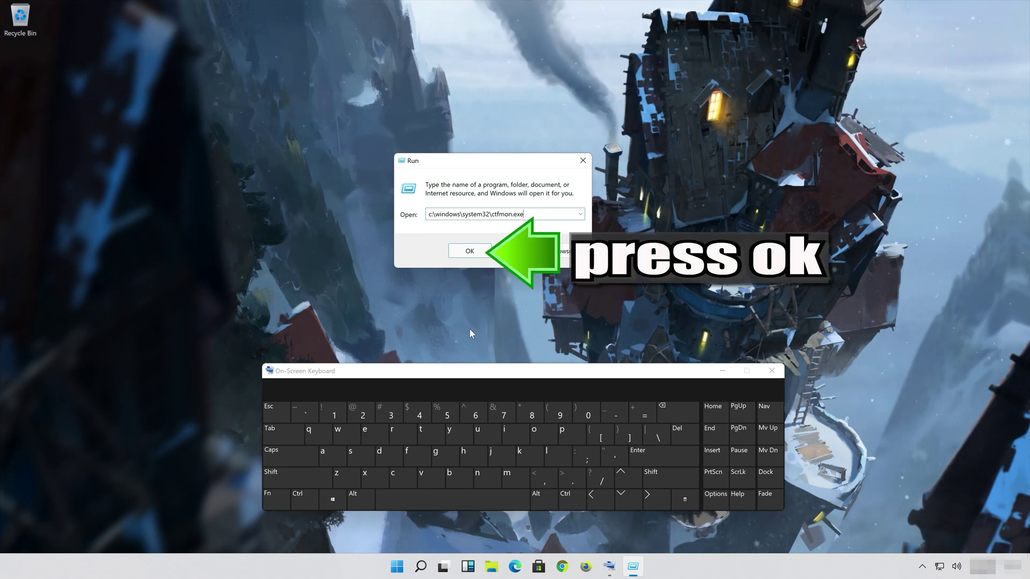
{"action": "left_click", "coordinate": [467, 252]}
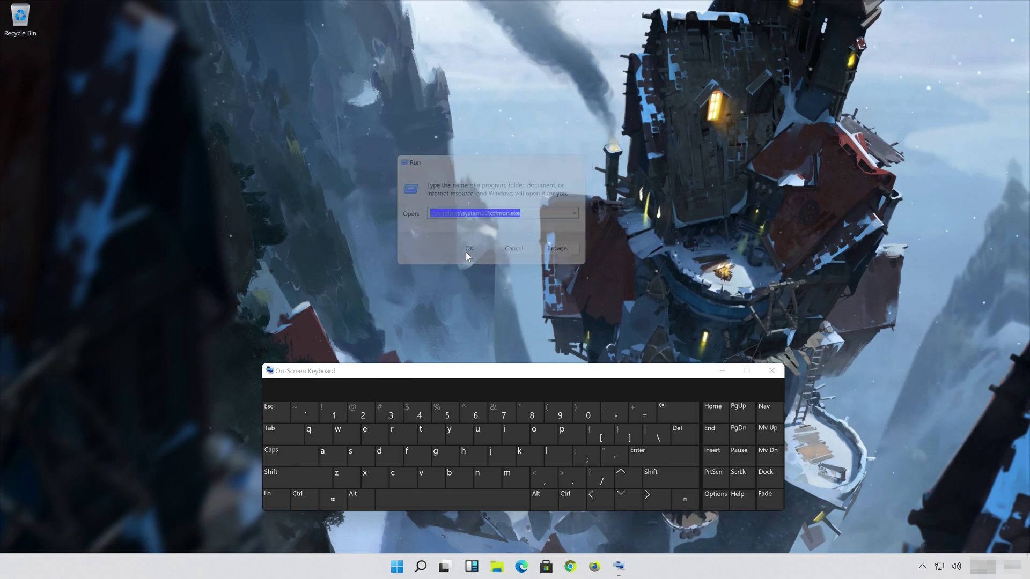
Close the On-Screen Keyboard and test the physical keyboard by entering "kokokkokpokopkpkop" in Notepad, closing Notepad when done.
{"action": "left_click", "coordinate": [770, 370]}
{"action": "key", "text": "super"}
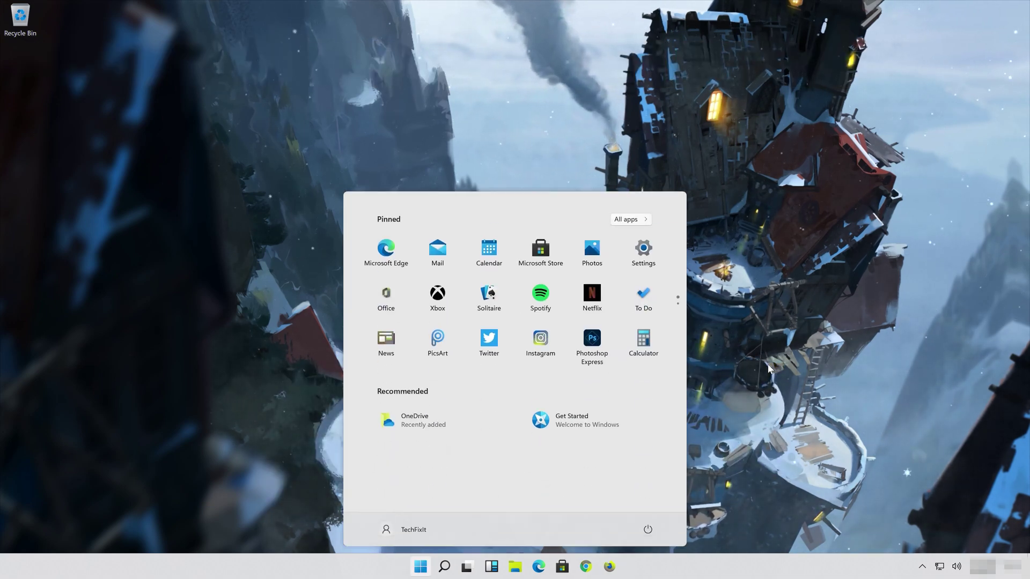
{"action": "type", "text": "no"}
{"action": "key", "text": "Return"}
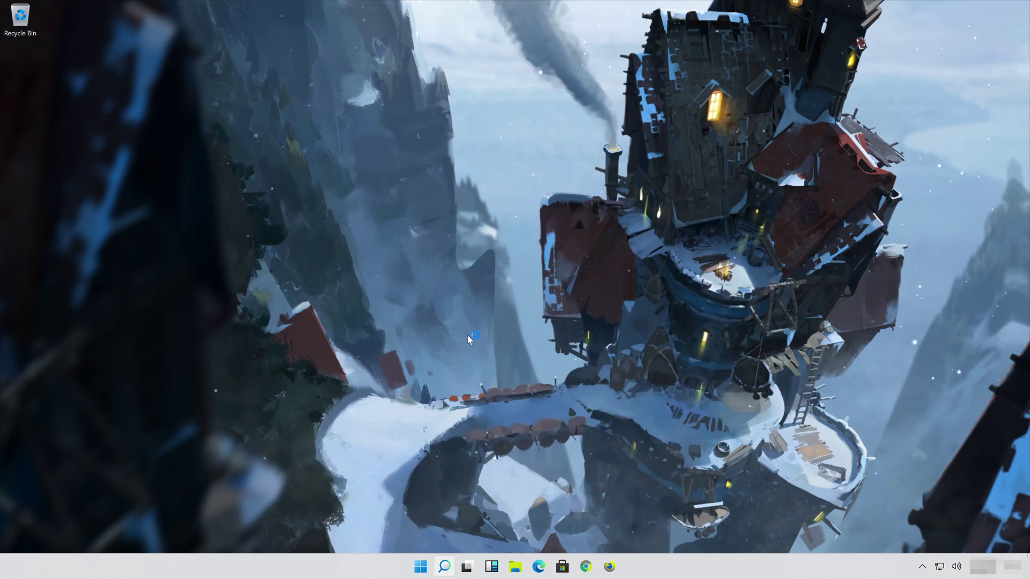
{"action": "type", "text": "kokokkokpokopkpkop"}
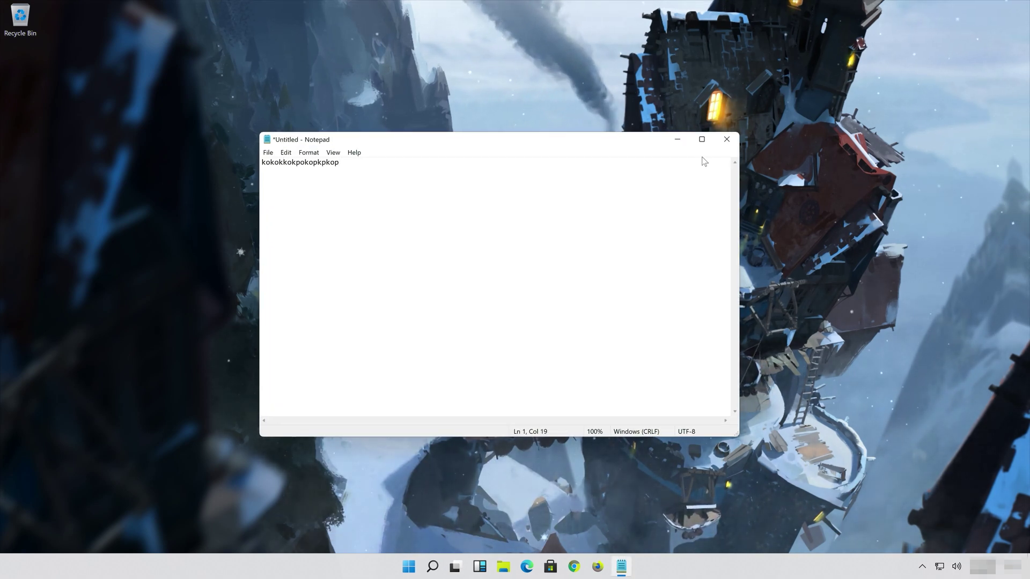
{"action": "left_click", "coordinate": [726, 139]}
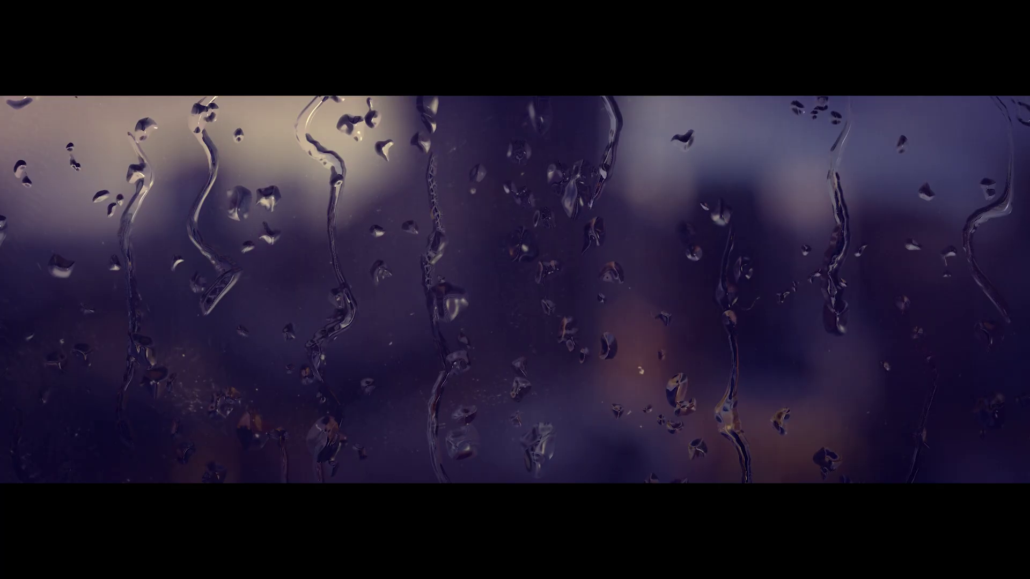